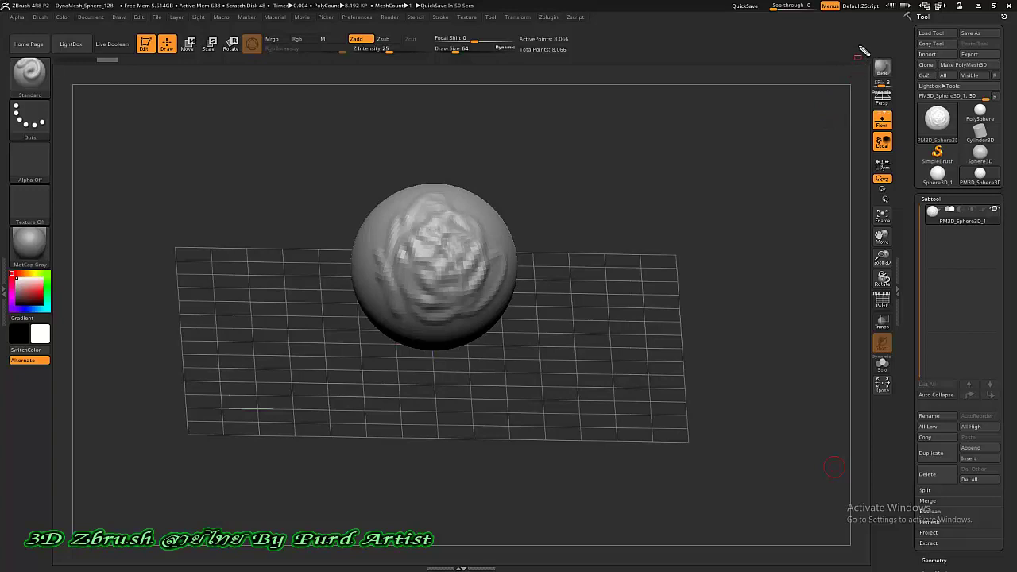
{"action": "mouse_move", "coordinate": [862, 44]}
{"action": "left_mouse_down"}
{"action": "mouse_move", "coordinate": [883, 390]}
{"action": "mouse_move", "coordinate": [912, 408]}
{"action": "left_mouse_up"}
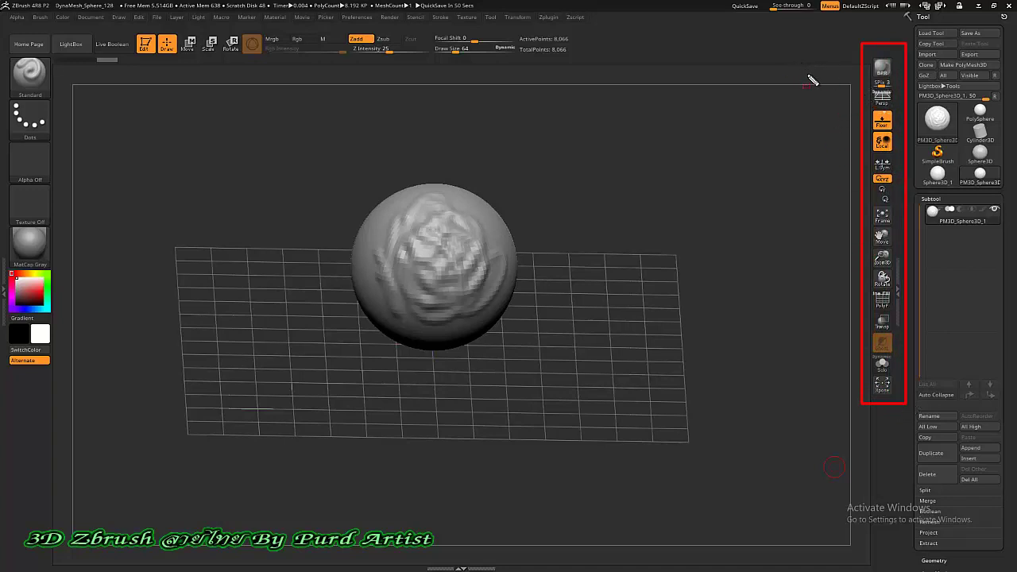
{"action": "key", "text": "Escape"}
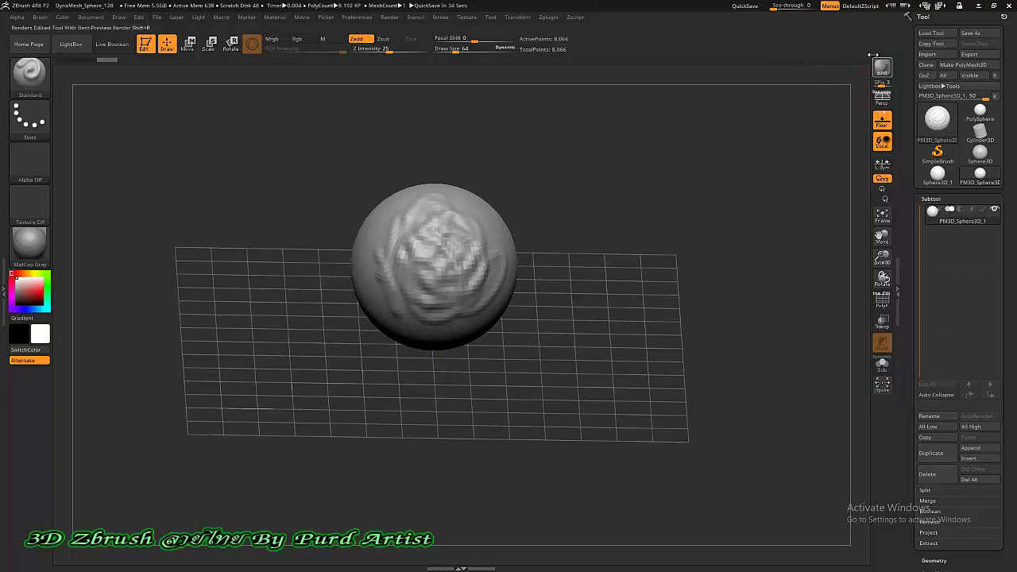
{"action": "key", "text": "ctrl"}
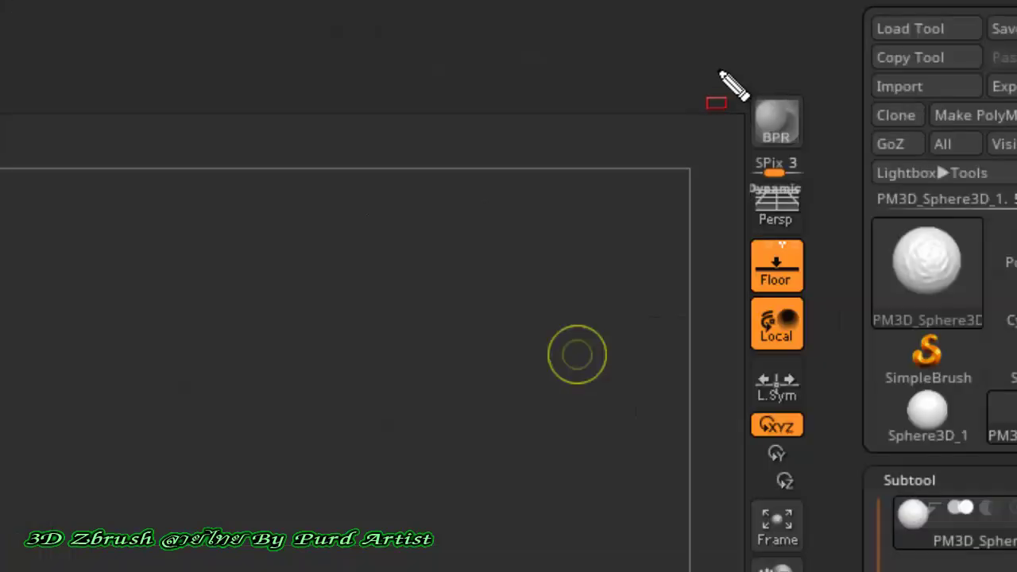
{"action": "left_click_drag", "start_coordinate": [859, 47], "coordinate": [894, 80]}
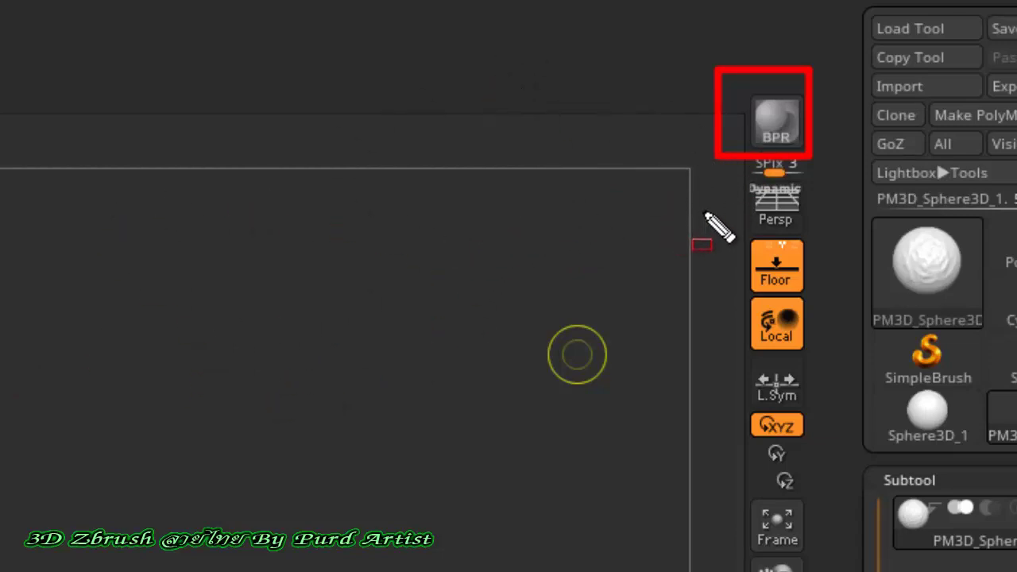
{"action": "key", "text": "Escape"}
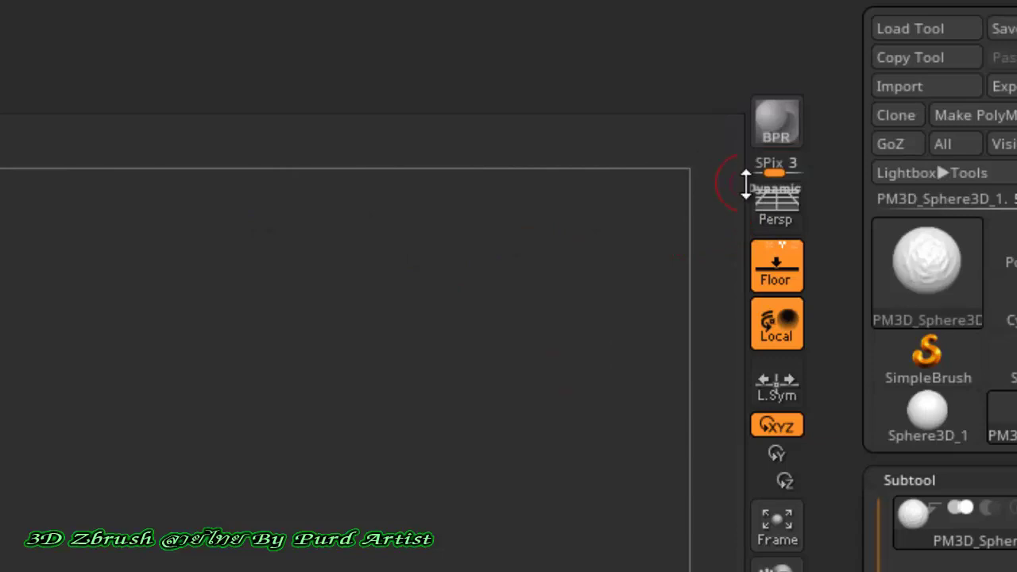
{"action": "key", "text": "ctrl+2"}
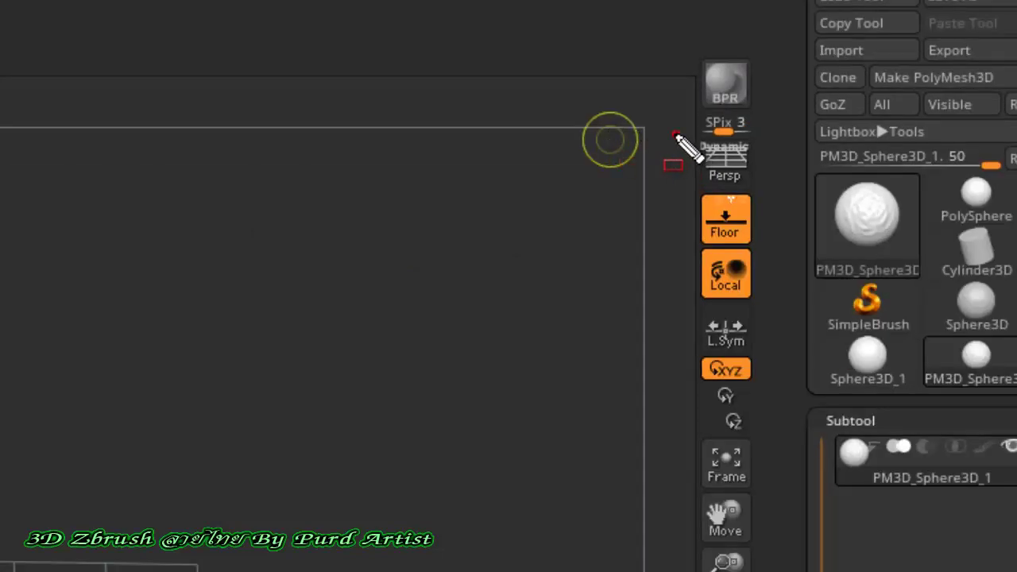
{"action": "left_click_drag", "start_coordinate": [675, 134], "coordinate": [764, 190]}
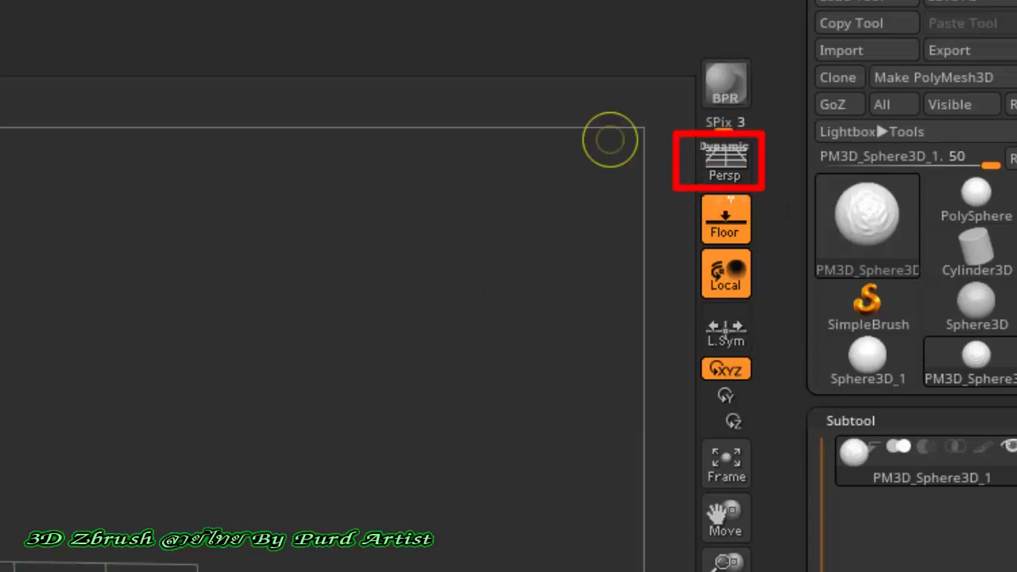
{"action": "mouse_move", "coordinate": [141, 113]}
{"action": "left_mouse_down"}
{"action": "mouse_move", "coordinate": [583, 306]}
{"action": "mouse_move", "coordinate": [699, 431]}
{"action": "mouse_move", "coordinate": [729, 490]}
{"action": "left_mouse_up"}
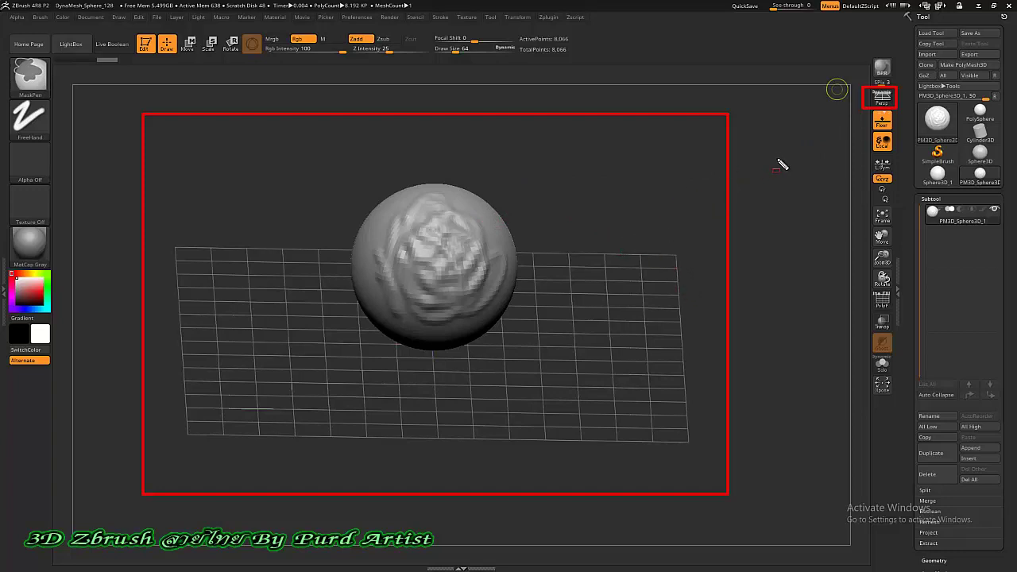
{"action": "key", "text": "Escape"}
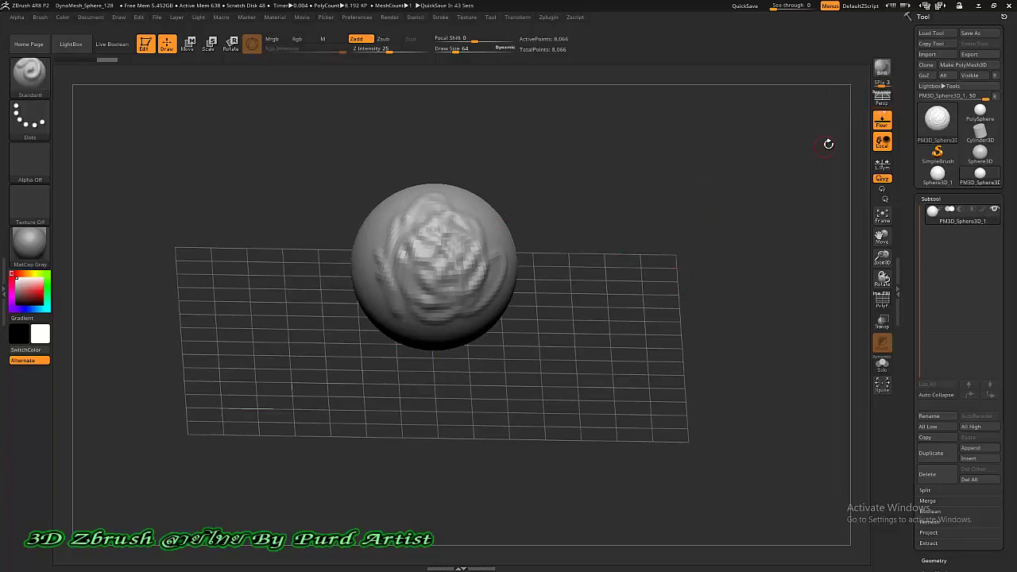
- Turn on perspective distortion for the view of the sphere and floor grid
{"action": "left_click", "coordinate": [881, 99]}
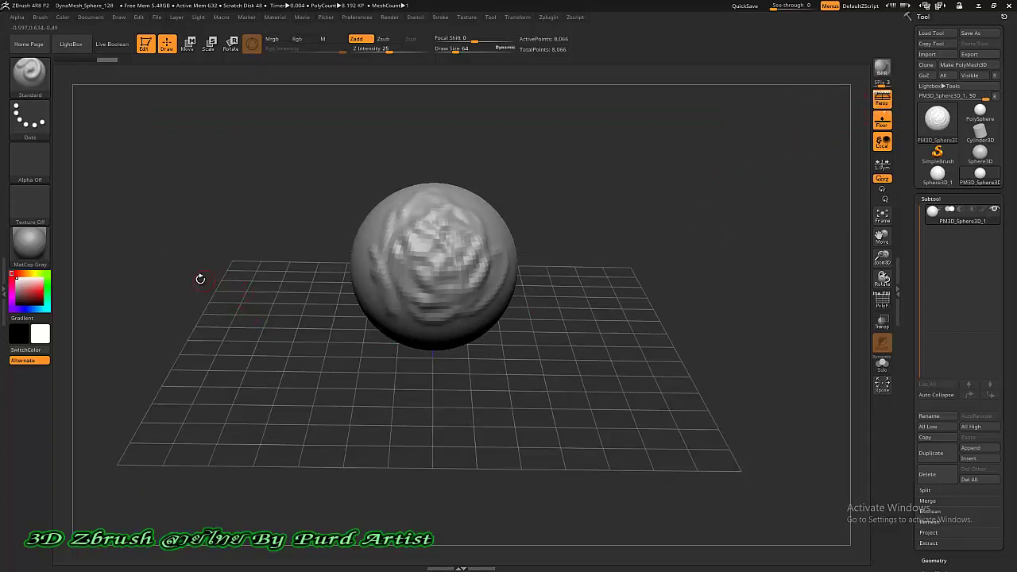
{"action": "key", "text": "ctrl"}
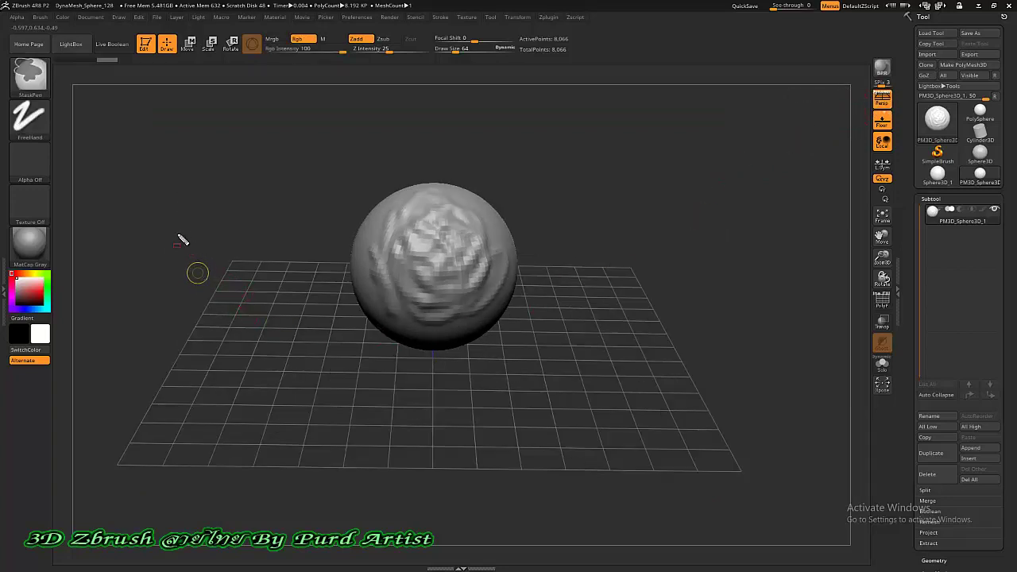
{"action": "left_click_drag", "start_coordinate": [176, 234], "coordinate": [564, 325], "text": "ctrl"}
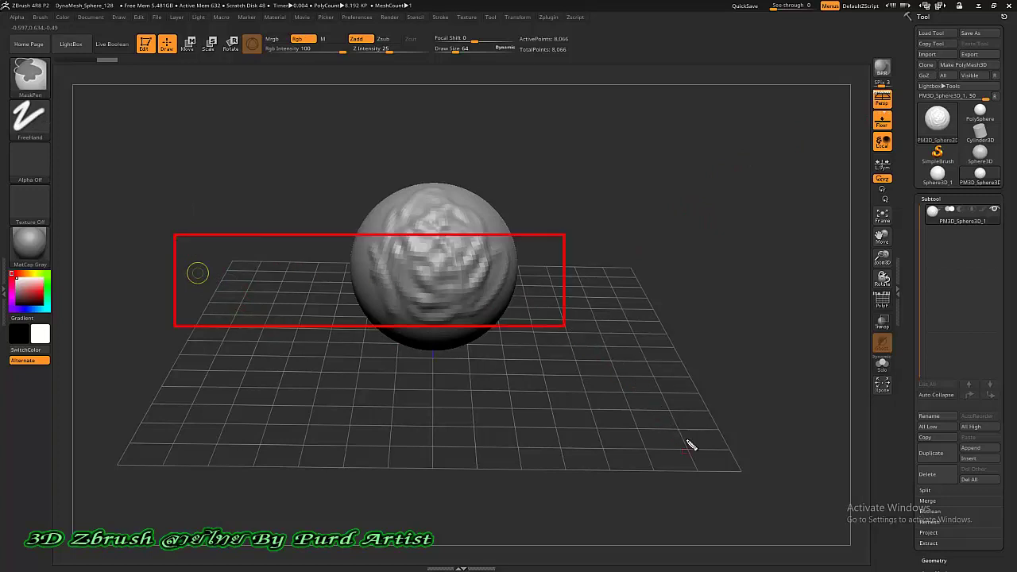
{"action": "left_click_drag", "start_coordinate": [691, 446], "coordinate": [711, 466], "text": "ctrl"}
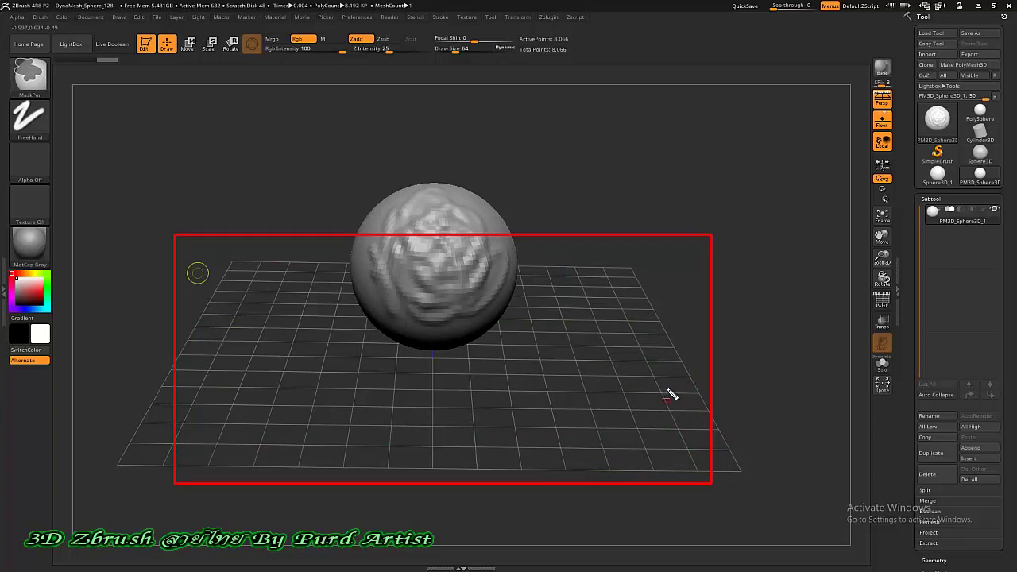
{"action": "mouse_move", "coordinate": [757, 445]}
{"action": "left_mouse_down"}
{"action": "mouse_move", "coordinate": [715, 359]}
{"action": "mouse_move", "coordinate": [616, 211]}
{"action": "left_mouse_up"}
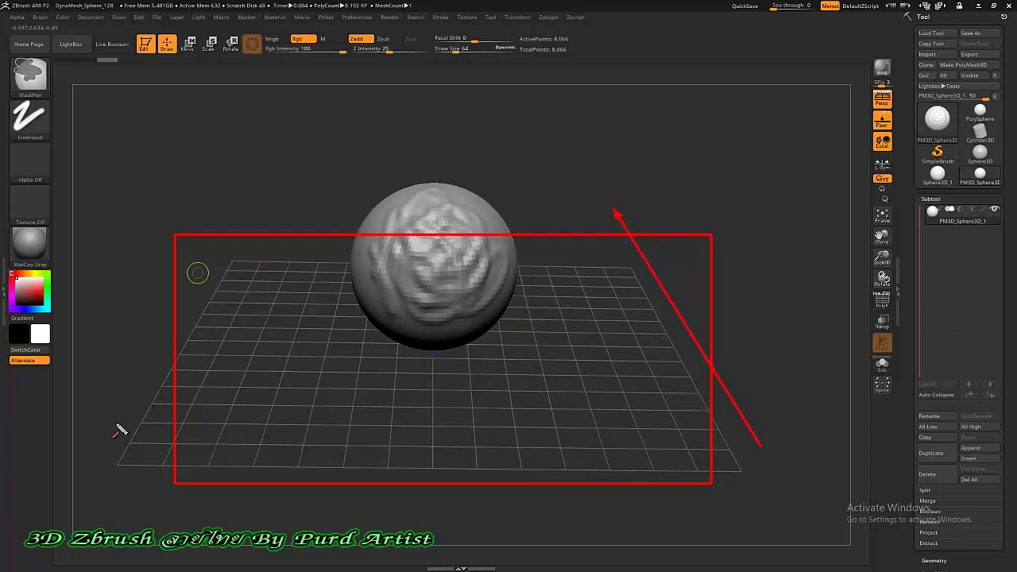
{"action": "left_click_drag", "start_coordinate": [117, 425], "coordinate": [249, 208]}
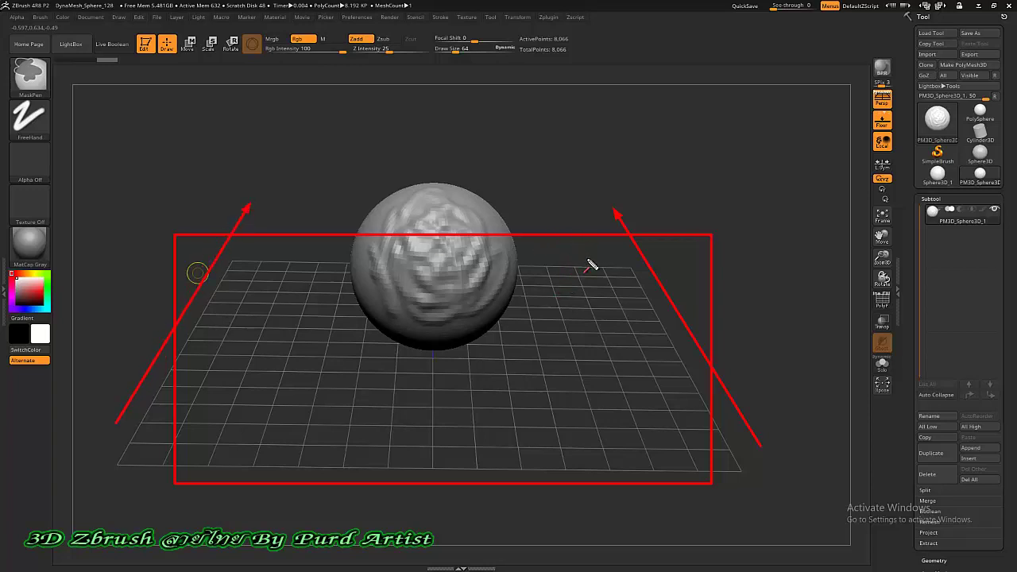
{"action": "key", "text": "Escape"}
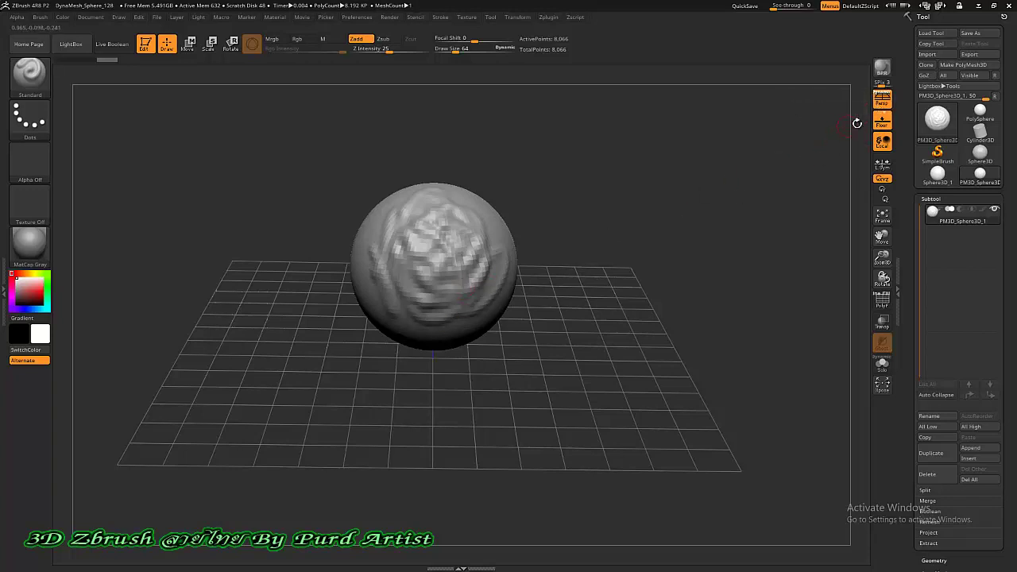
- Turn perspective distortion off and view the sphere and floor grid from slightly different angles
{"action": "left_click", "coordinate": [882, 100]}
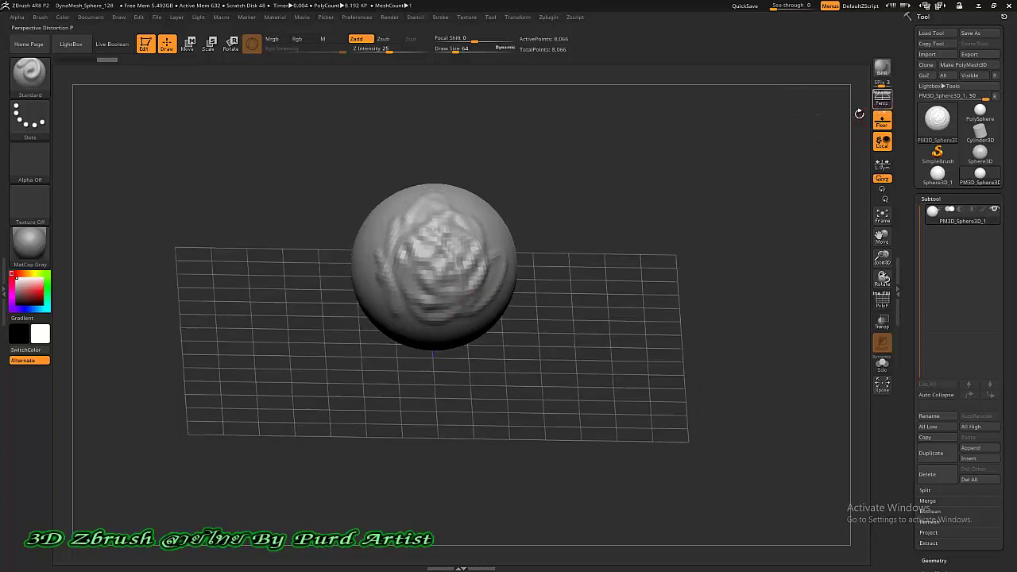
{"action": "left_click_drag", "start_coordinate": [669, 212], "coordinate": [610, 238]}
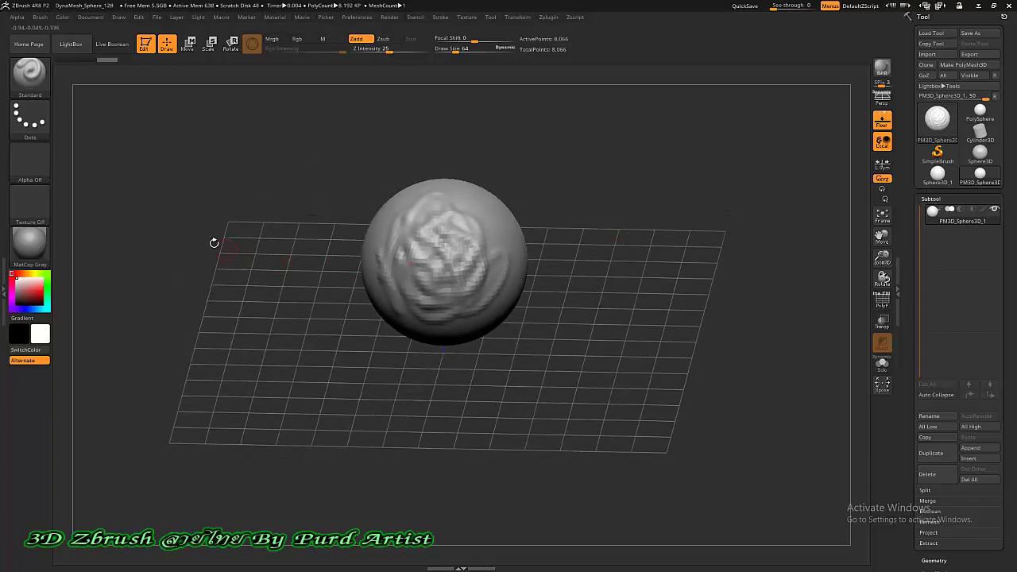
{"action": "mouse_move", "coordinate": [726, 354]}
{"action": "left_mouse_down"}
{"action": "mouse_move", "coordinate": [731, 329]}
{"action": "mouse_move", "coordinate": [717, 351]}
{"action": "left_mouse_up"}
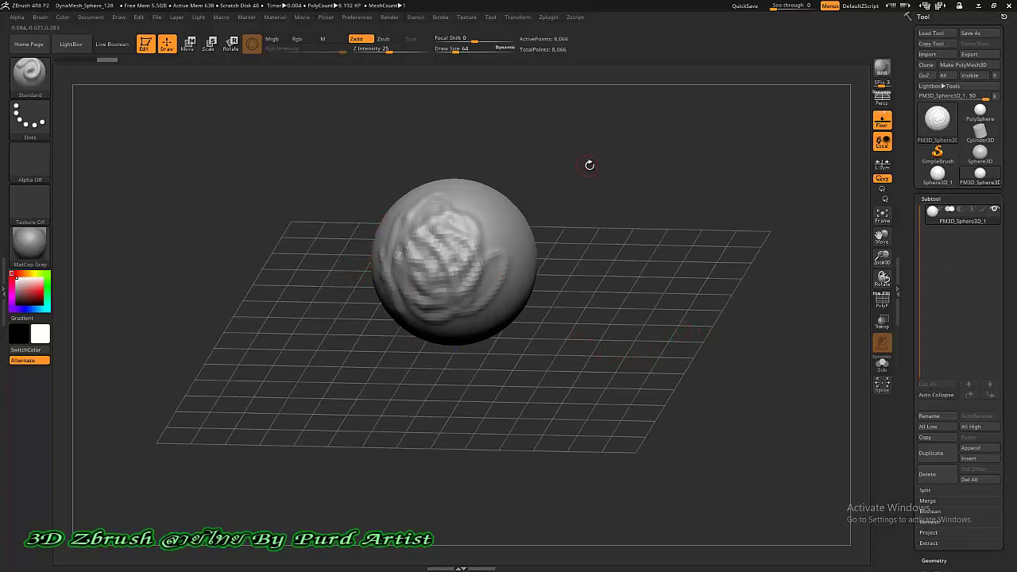
{"action": "left_click_drag", "start_coordinate": [571, 169], "coordinate": [567, 168]}
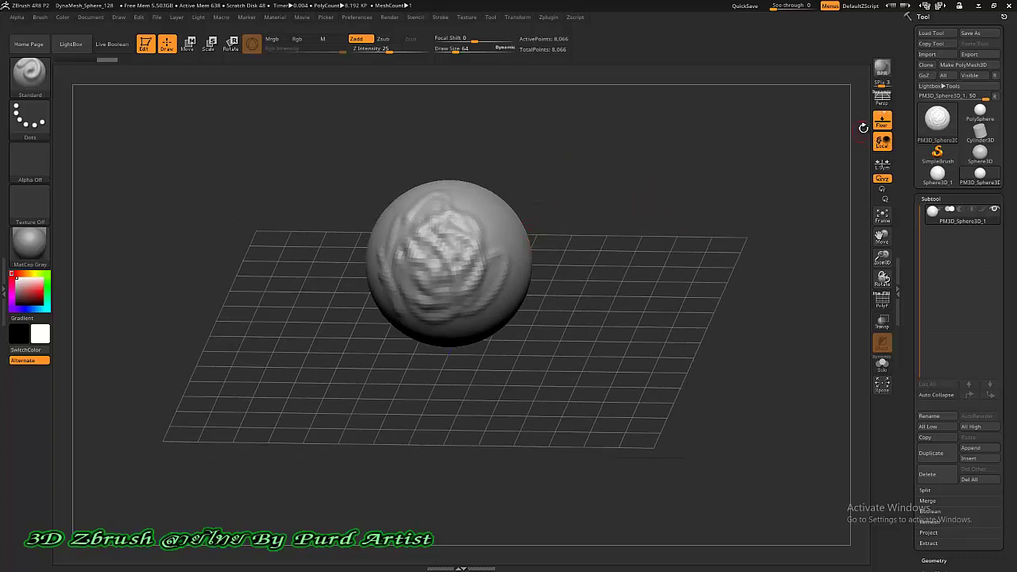
- Hide the floor grid, show it again, and view the sphere with and without it
{"action": "key", "text": "ctrl"}
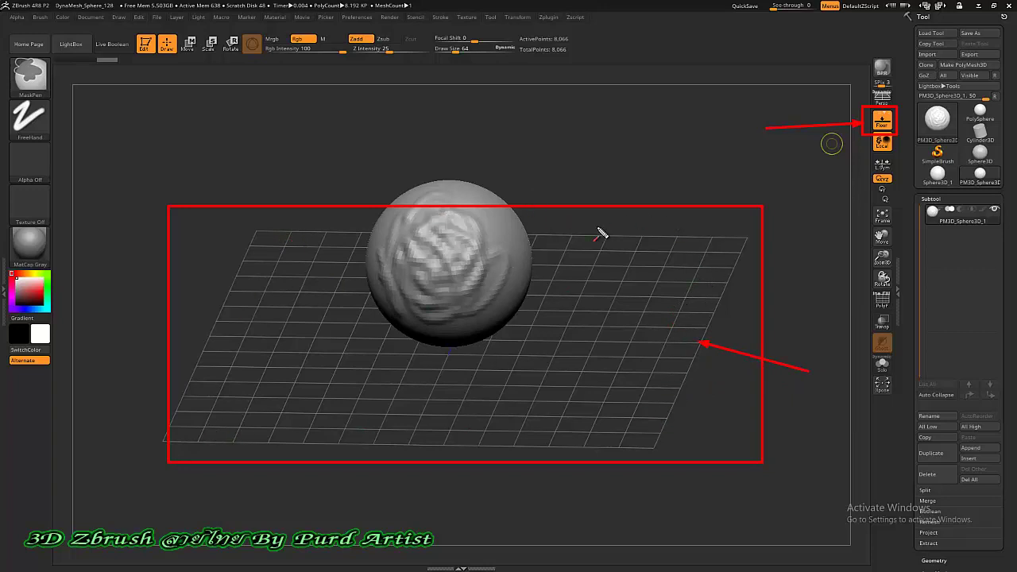
{"action": "key", "text": "Escape"}
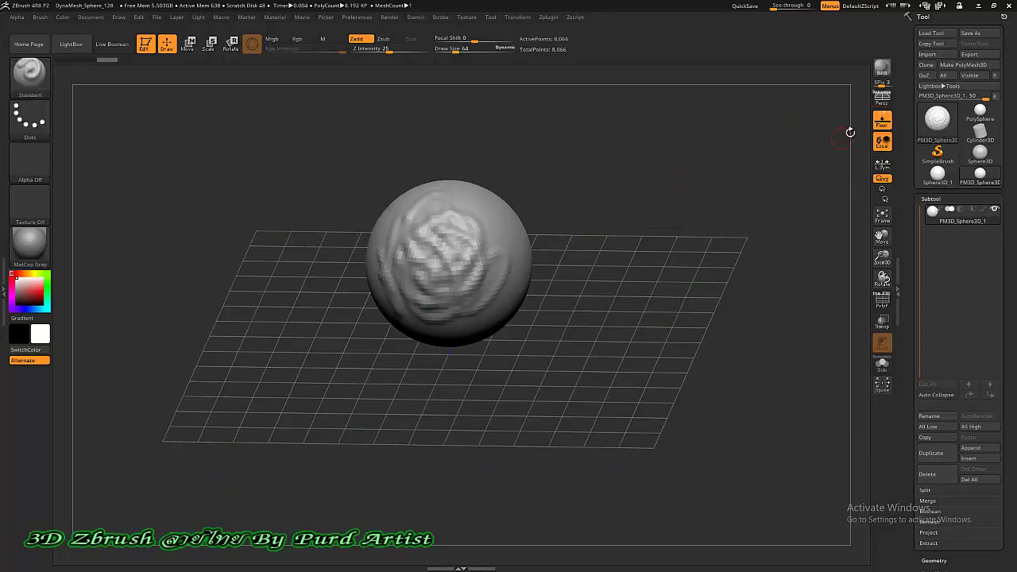
{"action": "left_click", "coordinate": [882, 120]}
{"action": "left_click_drag", "start_coordinate": [544, 289], "coordinate": [572, 331]}
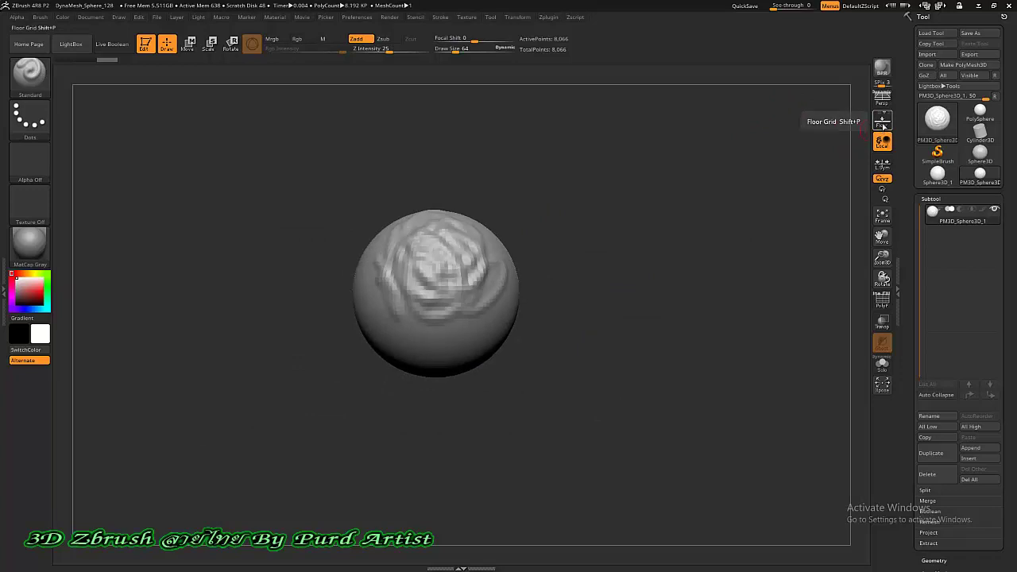
{"action": "left_click", "coordinate": [881, 124]}
{"action": "left_click_drag", "start_coordinate": [655, 253], "coordinate": [649, 223]}
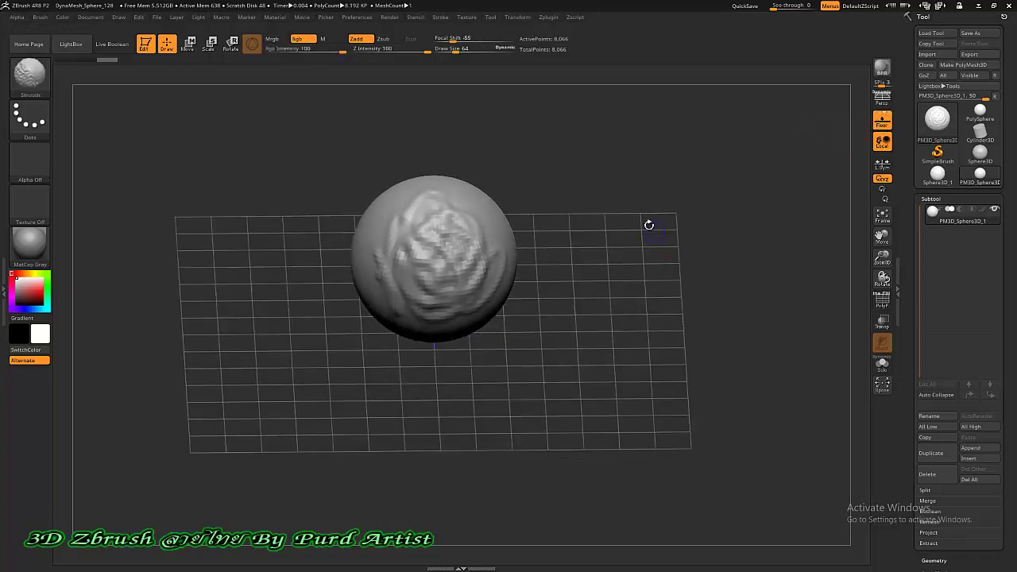
{"action": "left_click_drag", "start_coordinate": [707, 329], "coordinate": [707, 293]}
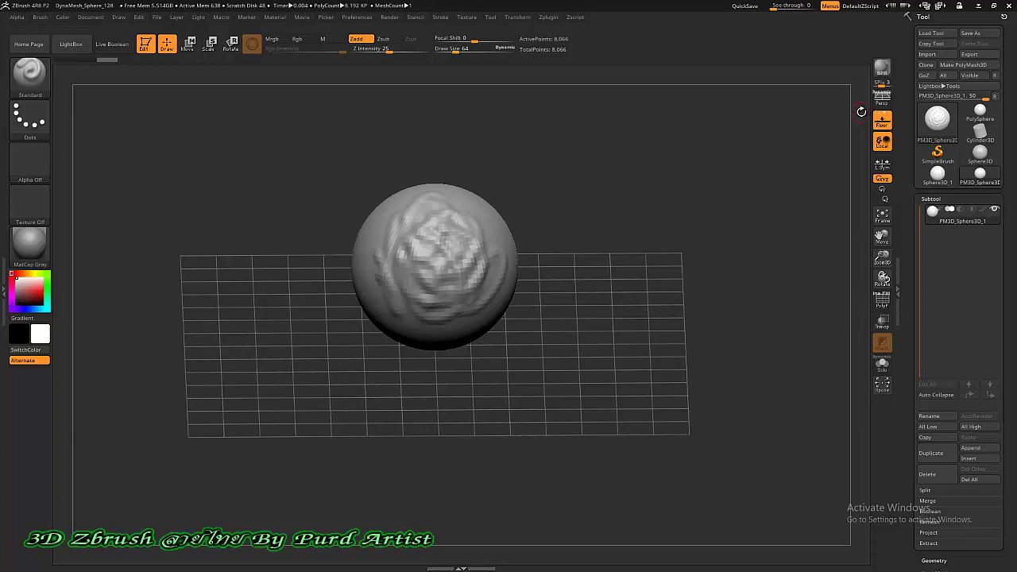
{"action": "key", "text": "ctrl"}
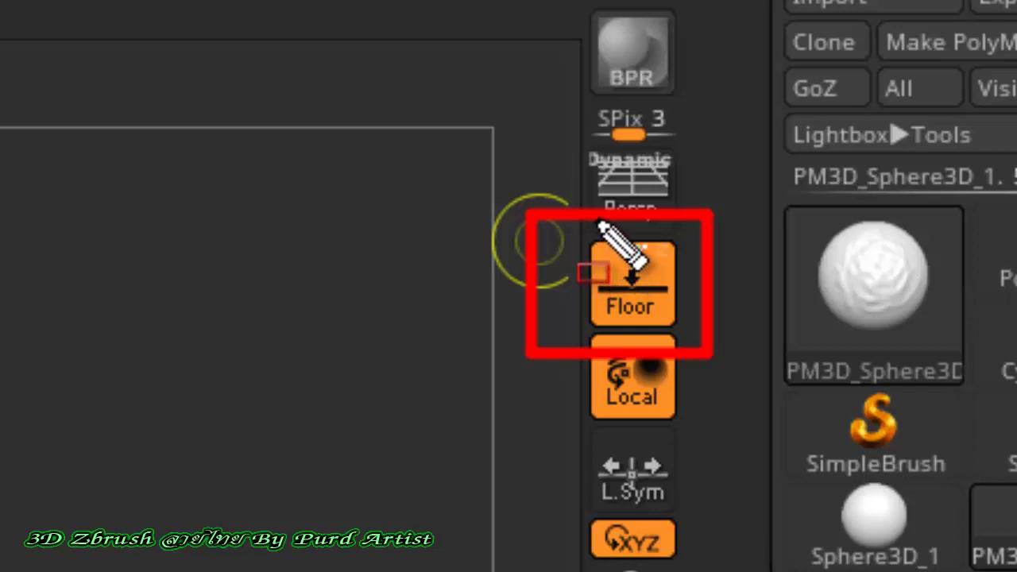
{"action": "left_click_drag", "start_coordinate": [657, 250], "coordinate": [685, 274]}
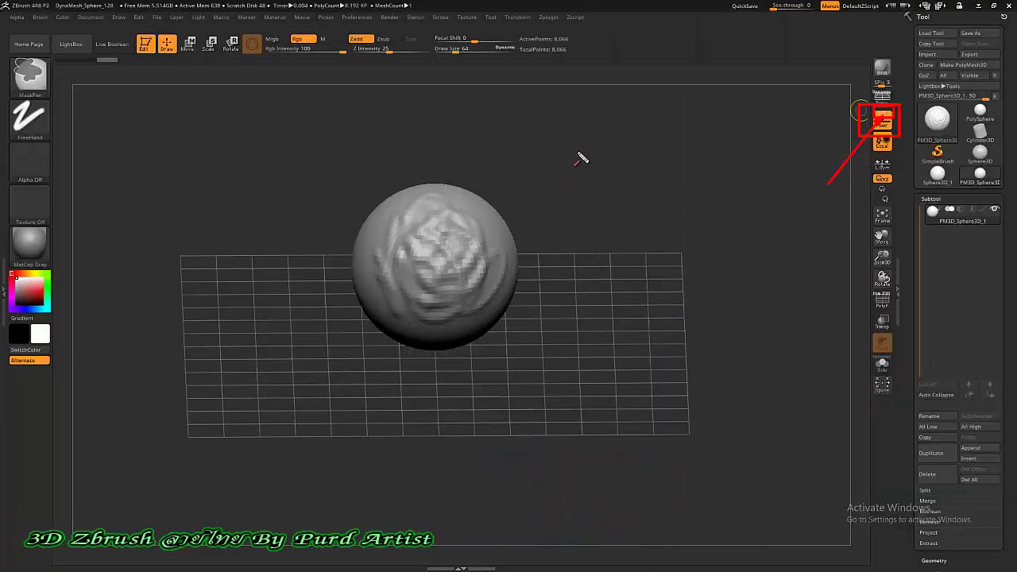
{"action": "left_click_drag", "start_coordinate": [578, 136], "coordinate": [587, 320]}
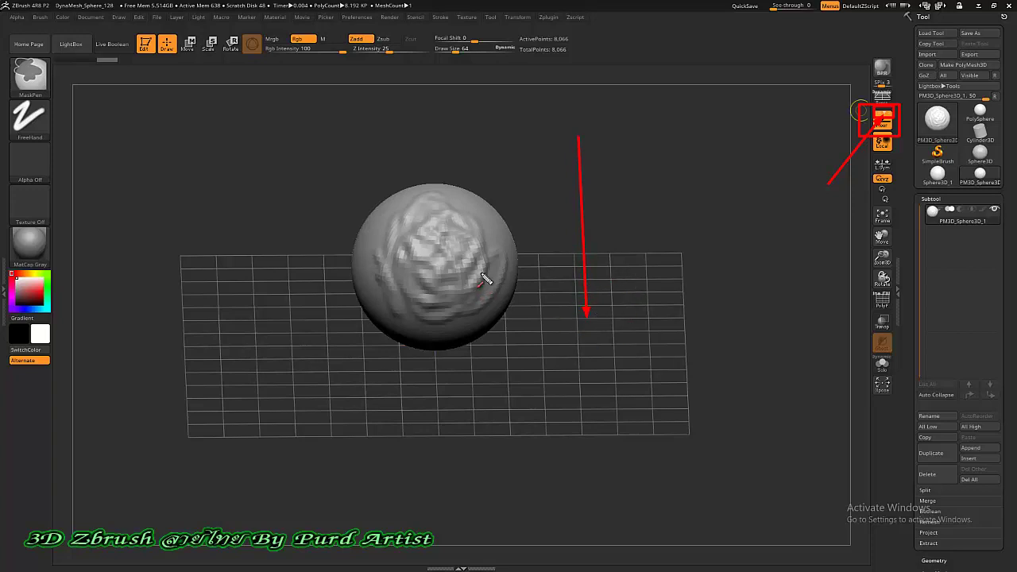
{"action": "key", "text": "Escape"}
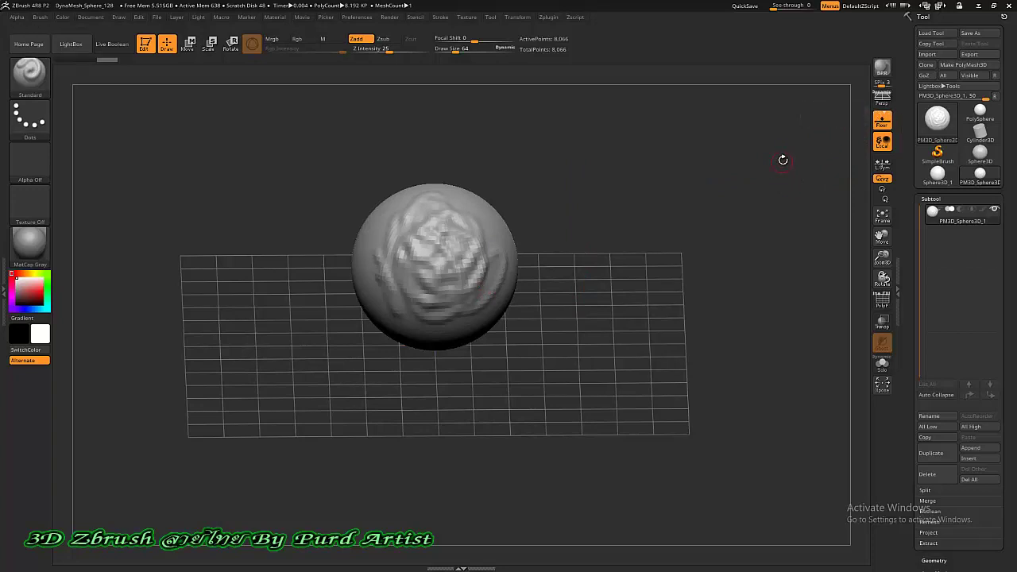
{"action": "key", "text": "ctrl"}
{"action": "key", "text": "ctrl"}
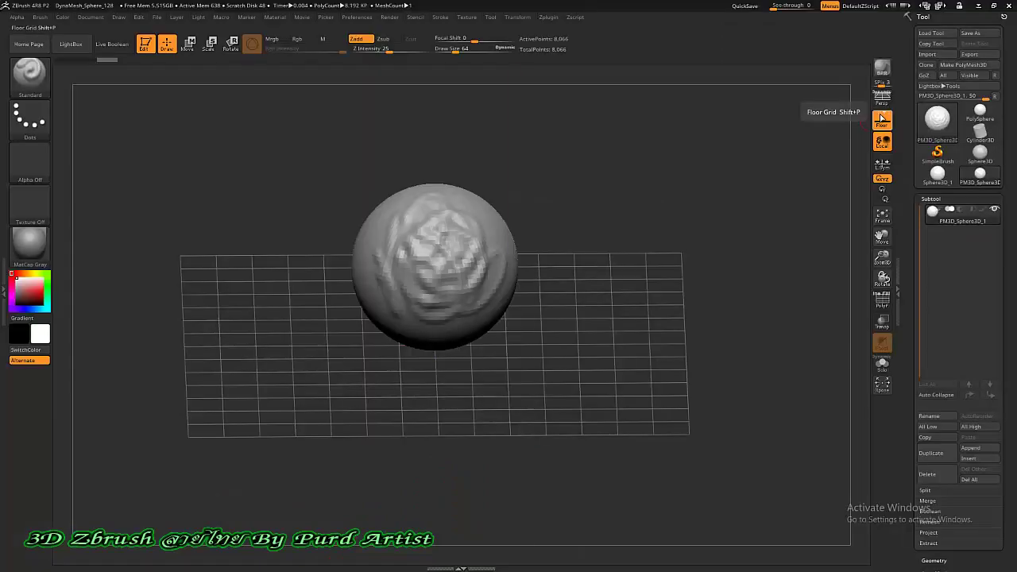
- Turn on the X-axis grid plane beside the sphere and inspect it together with the floor grid
{"action": "left_click", "coordinate": [608, 320]}
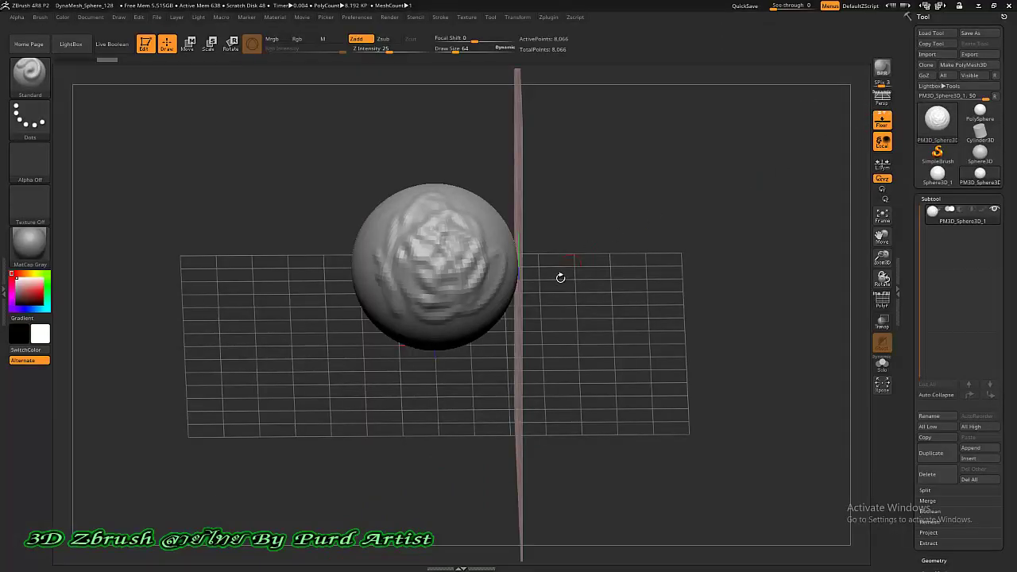
{"action": "left_click_drag", "start_coordinate": [644, 309], "coordinate": [540, 293]}
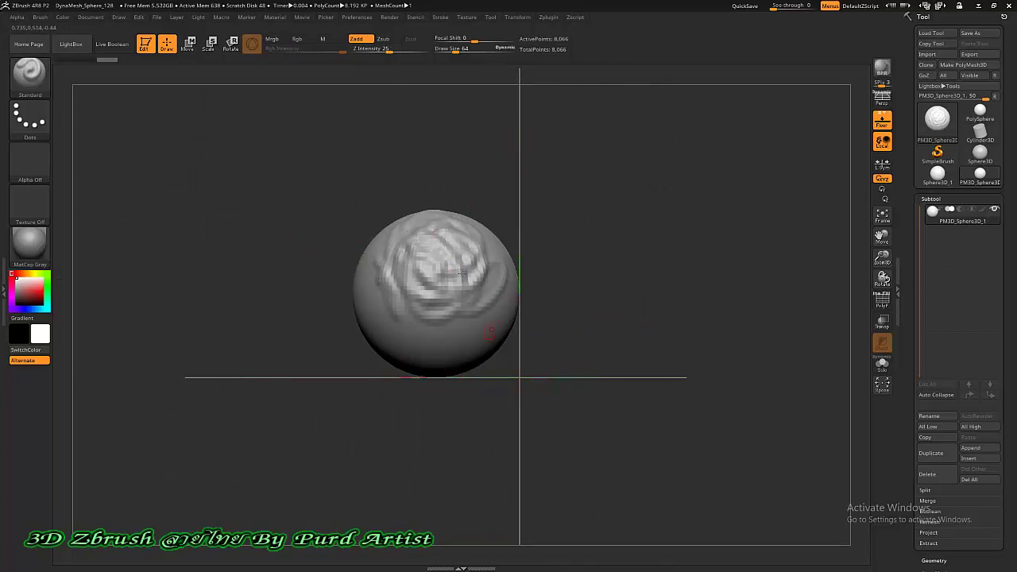
{"action": "left_click_drag", "start_coordinate": [290, 217], "coordinate": [357, 198]}
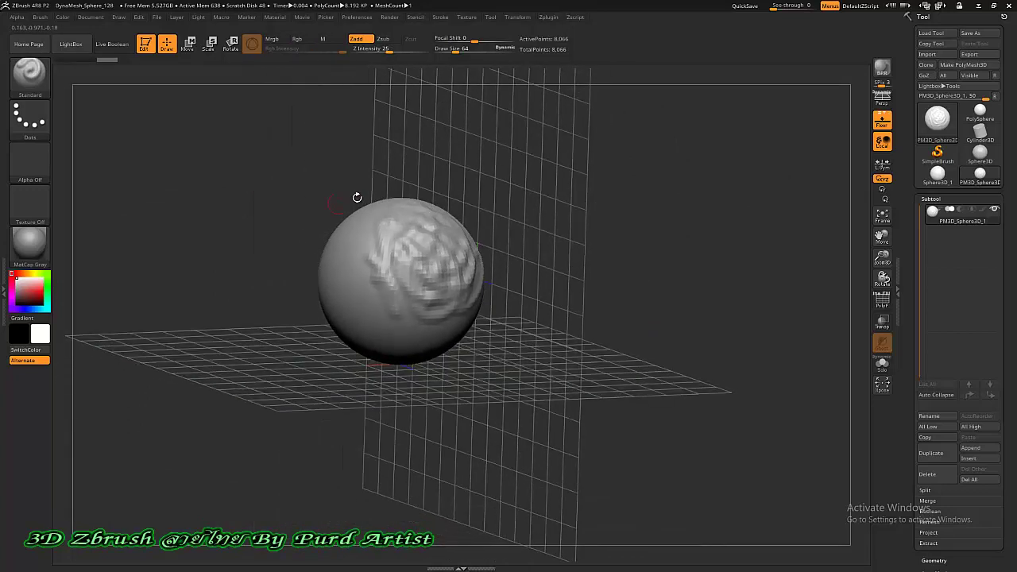
- Turn on the Z-axis grid plane and inspect all three grid planes around the sphere
{"action": "left_click", "coordinate": [886, 116]}
{"action": "left_click_drag", "start_coordinate": [703, 241], "coordinate": [542, 229], "text": "shift"}
{"action": "left_click_drag", "start_coordinate": [173, 228], "coordinate": [195, 233]}
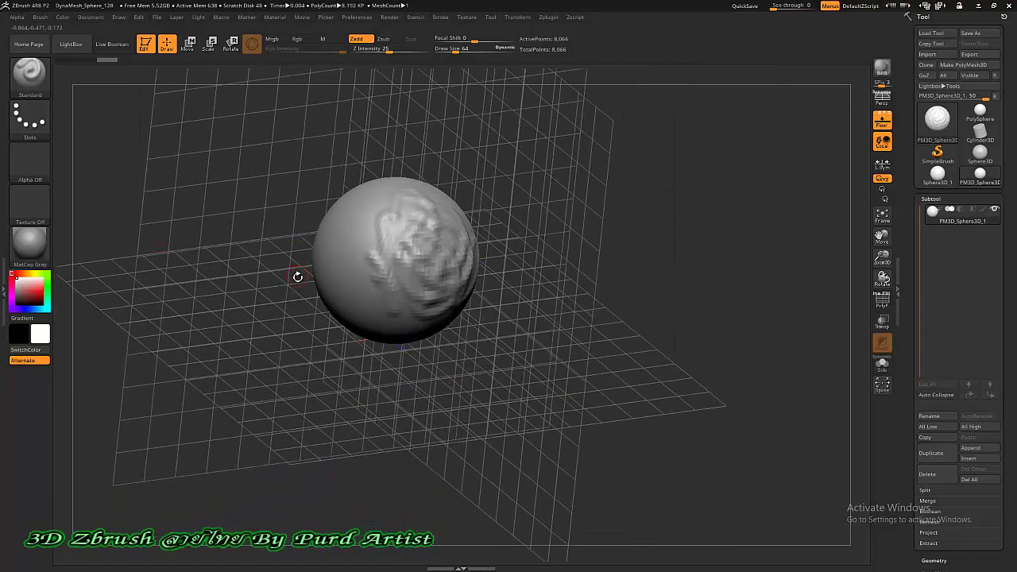
{"action": "left_click_drag", "start_coordinate": [297, 277], "coordinate": [207, 218]}
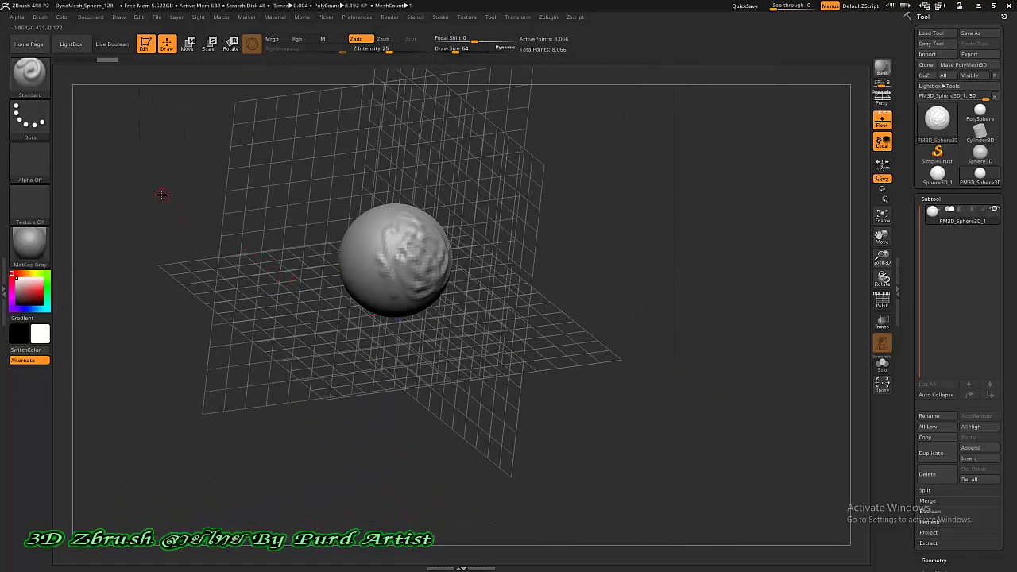
- Examine the three grid planes around the sphere from tilted angles and from a snapped straight-on view
{"action": "left_click_drag", "start_coordinate": [162, 195], "coordinate": [229, 243]}
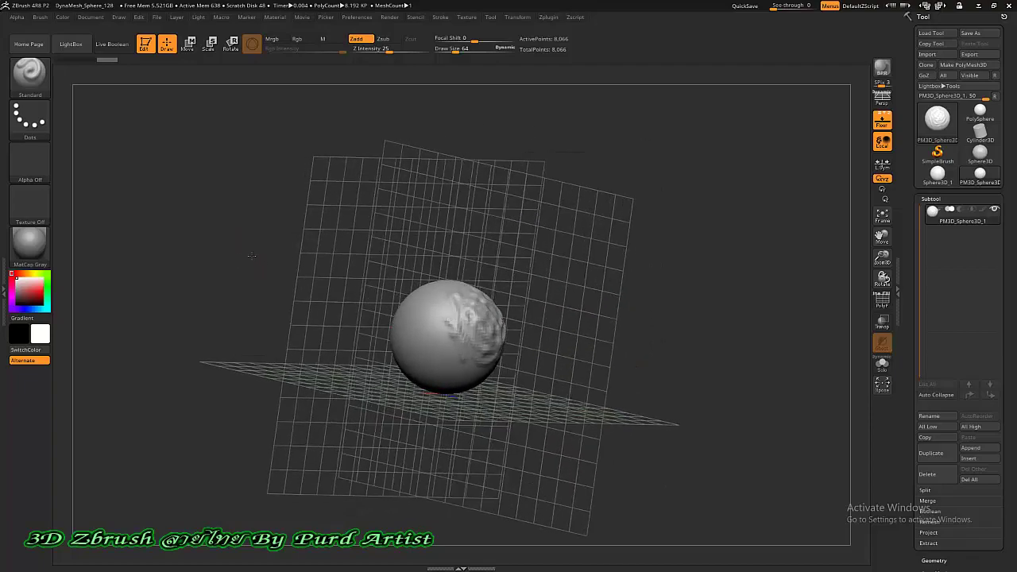
{"action": "left_click_drag", "start_coordinate": [264, 271], "coordinate": [257, 265]}
{"action": "right_click_drag", "start_coordinate": [412, 322], "coordinate": [390, 333], "text": "ctrl"}
{"action": "mouse_move", "coordinate": [391, 334]}
{"action": "left_mouse_down"}
{"action": "mouse_move", "coordinate": [228, 251]}
{"action": "mouse_move", "coordinate": [177, 194]}
{"action": "mouse_move", "coordinate": [209, 240]}
{"action": "left_mouse_up"}
{"action": "key", "text": "shift"}
{"action": "left_click_drag", "start_coordinate": [232, 278], "coordinate": [245, 274], "text": "shift"}
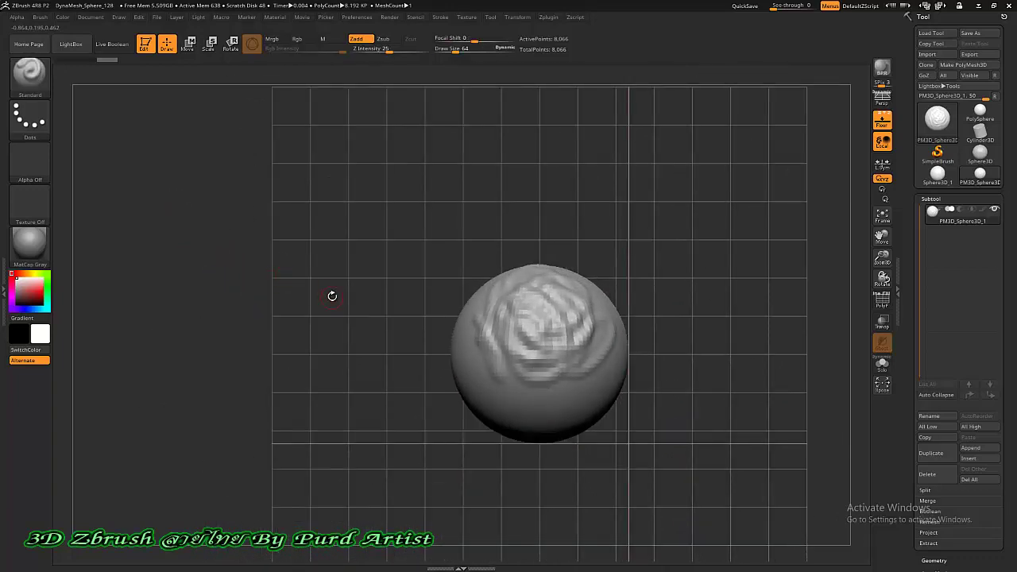
{"action": "left_click_drag", "start_coordinate": [349, 258], "coordinate": [363, 297]}
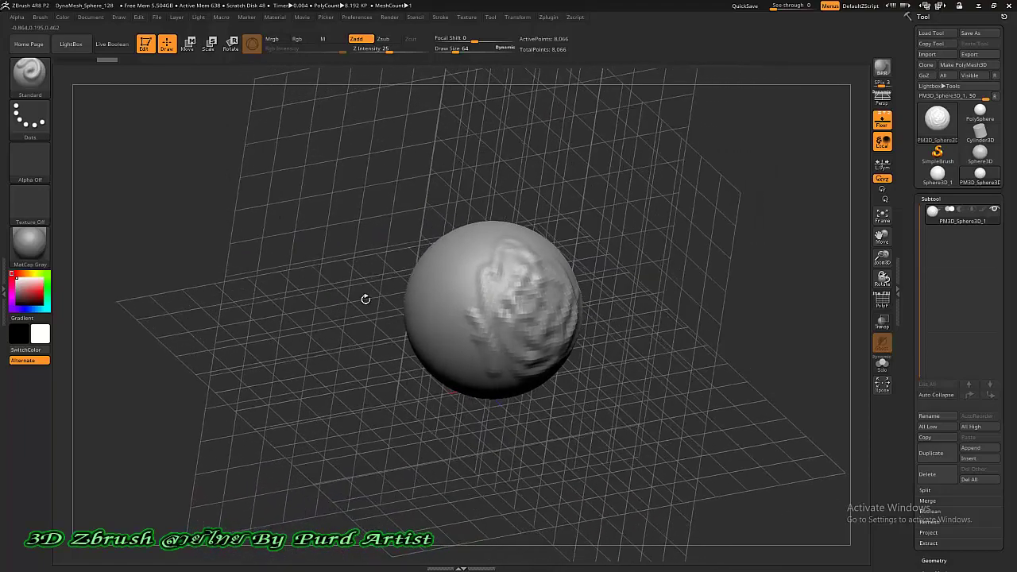
{"action": "left_click_drag", "start_coordinate": [352, 236], "coordinate": [340, 204]}
{"action": "left_click_drag", "start_coordinate": [324, 237], "coordinate": [335, 261]}
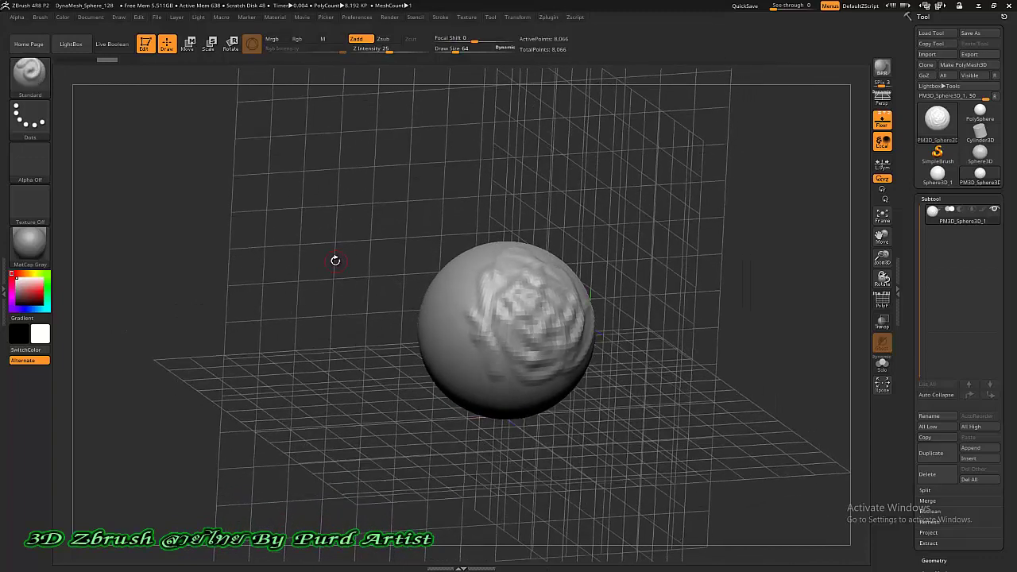
- Turn off the two vertical axis grid planes, then hide the floor grid beneath the sphere
{"action": "left_click", "coordinate": [881, 115]}
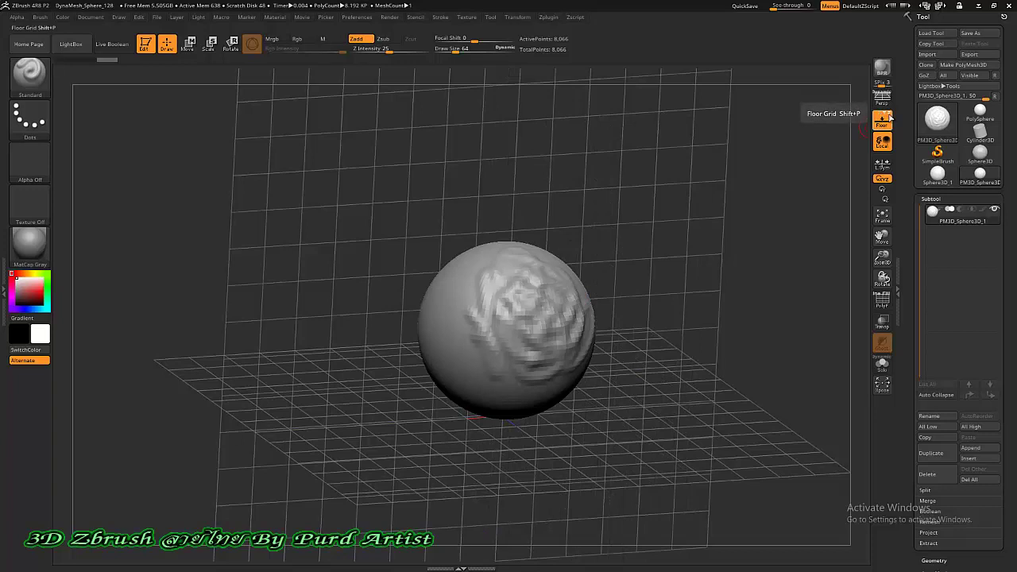
{"action": "left_click", "coordinate": [891, 116]}
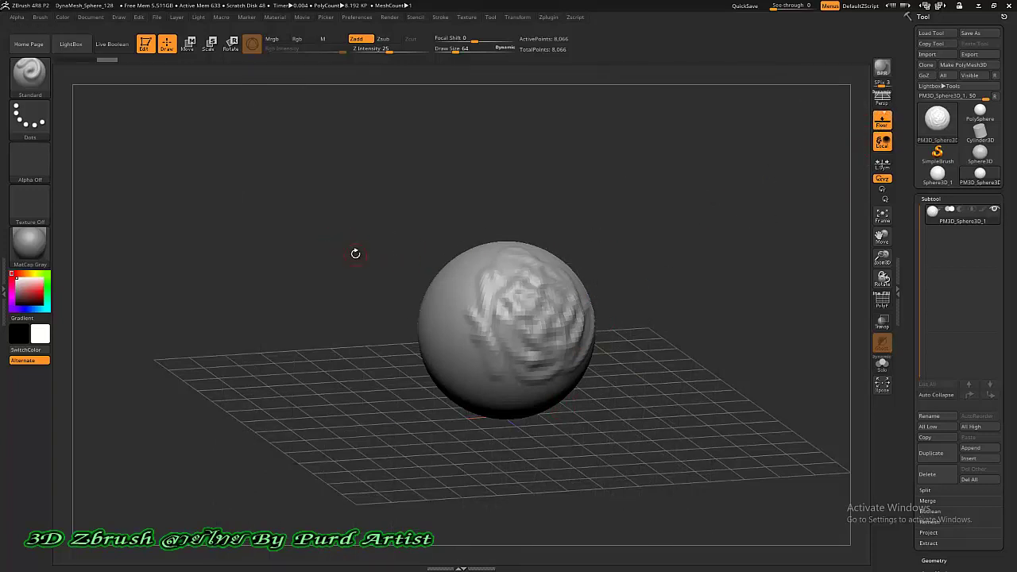
{"action": "left_click_drag", "start_coordinate": [696, 205], "coordinate": [672, 180]}
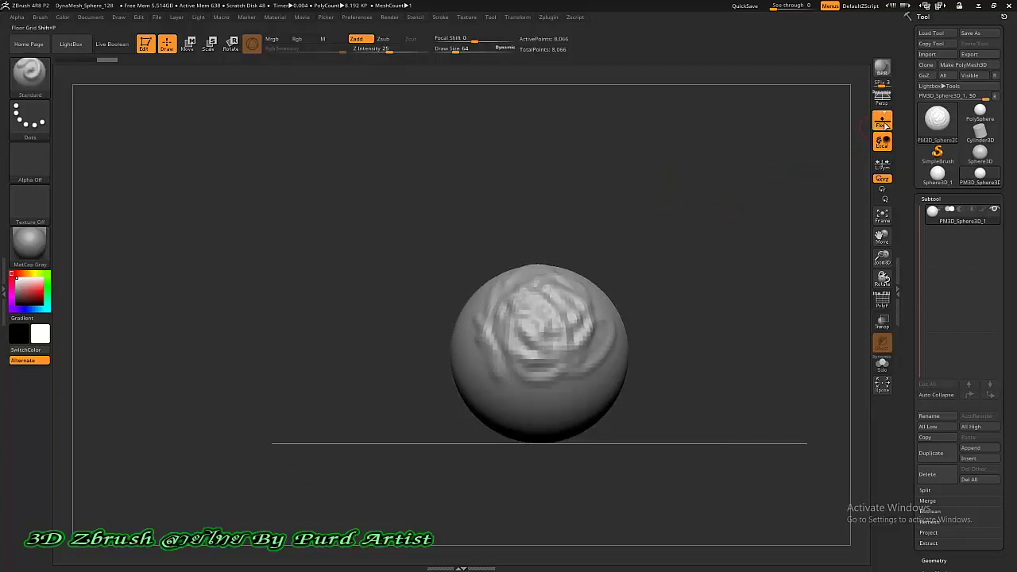
{"action": "left_click", "coordinate": [884, 122]}
{"action": "mouse_move", "coordinate": [389, 251]}
{"action": "left_mouse_down"}
{"action": "mouse_move", "coordinate": [346, 227]}
{"action": "mouse_move", "coordinate": [320, 249]}
{"action": "mouse_move", "coordinate": [331, 202]}
{"action": "mouse_move", "coordinate": [320, 203]}
{"action": "left_mouse_up"}
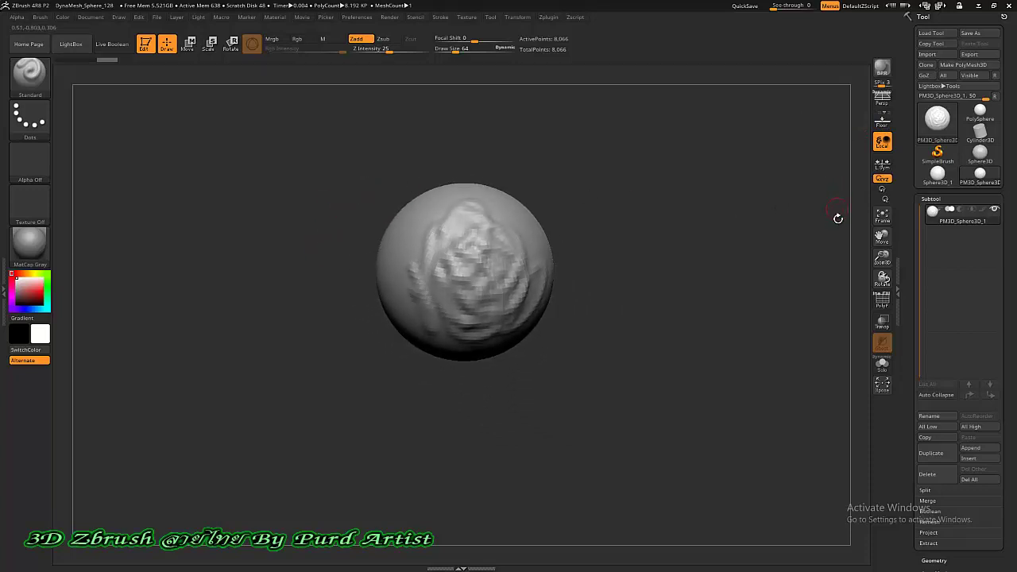
- Frame the sphere to fit the view, starting from different zoom levels and viewing angles
{"action": "left_click_drag", "start_coordinate": [825, 242], "coordinate": [832, 218], "text": "alt"}
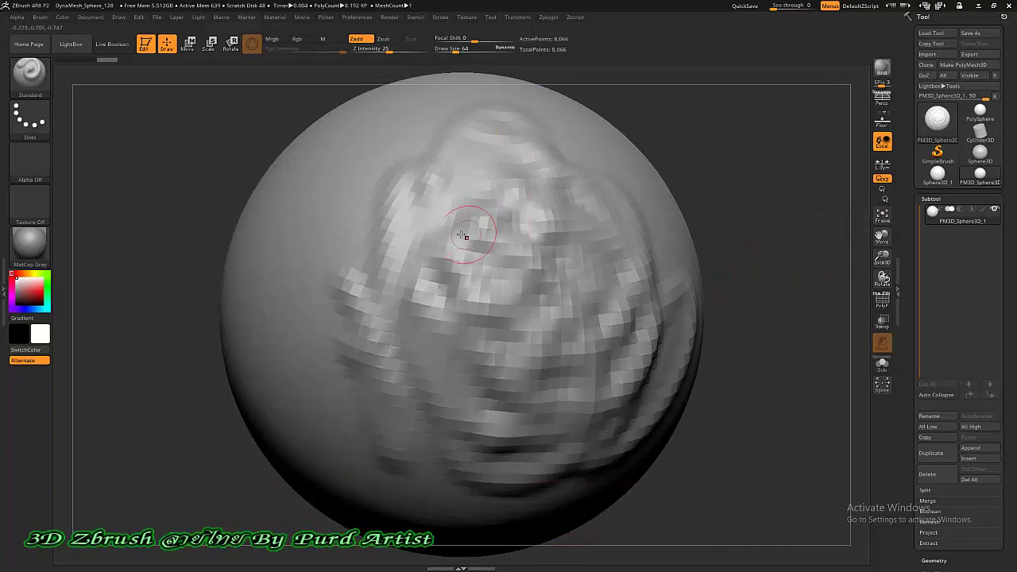
{"action": "scroll", "coordinate": [564, 298], "scroll_direction": "down", "scroll_amount": 5}
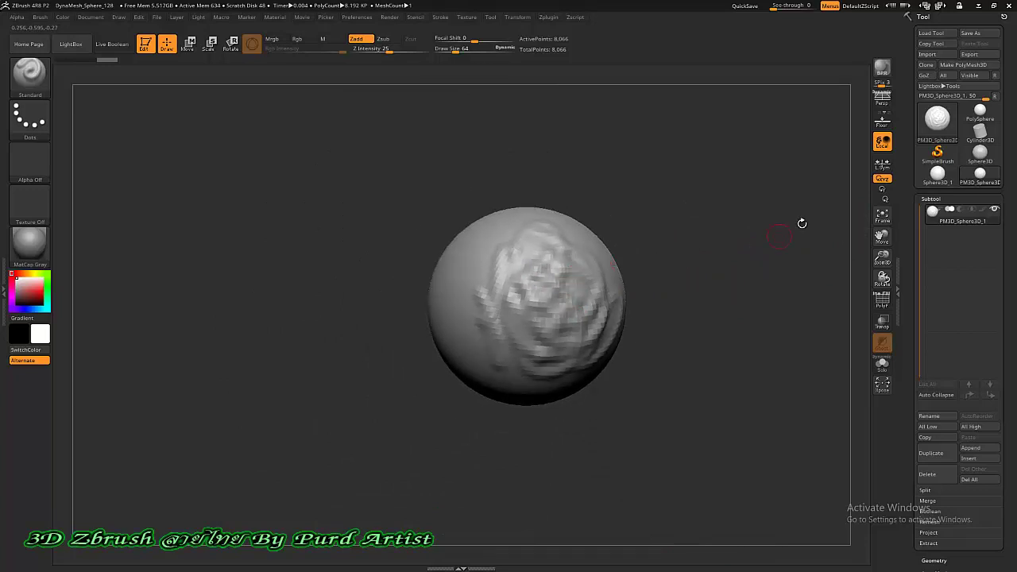
{"action": "left_click", "coordinate": [879, 222]}
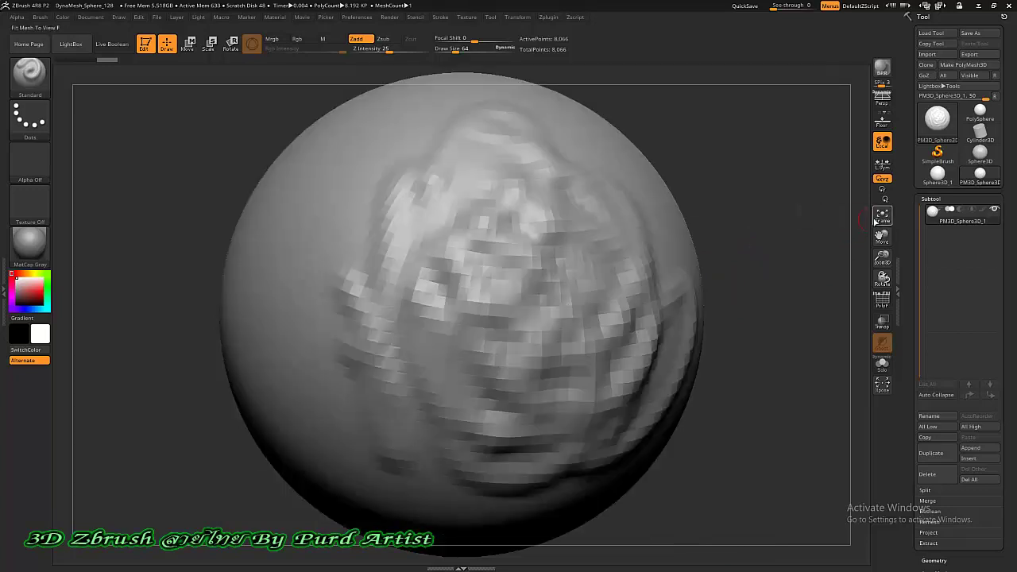
{"action": "mouse_move", "coordinate": [739, 332]}
{"action": "left_mouse_down"}
{"action": "mouse_move", "coordinate": [760, 340]}
{"action": "mouse_move", "coordinate": [745, 321]}
{"action": "left_mouse_up"}
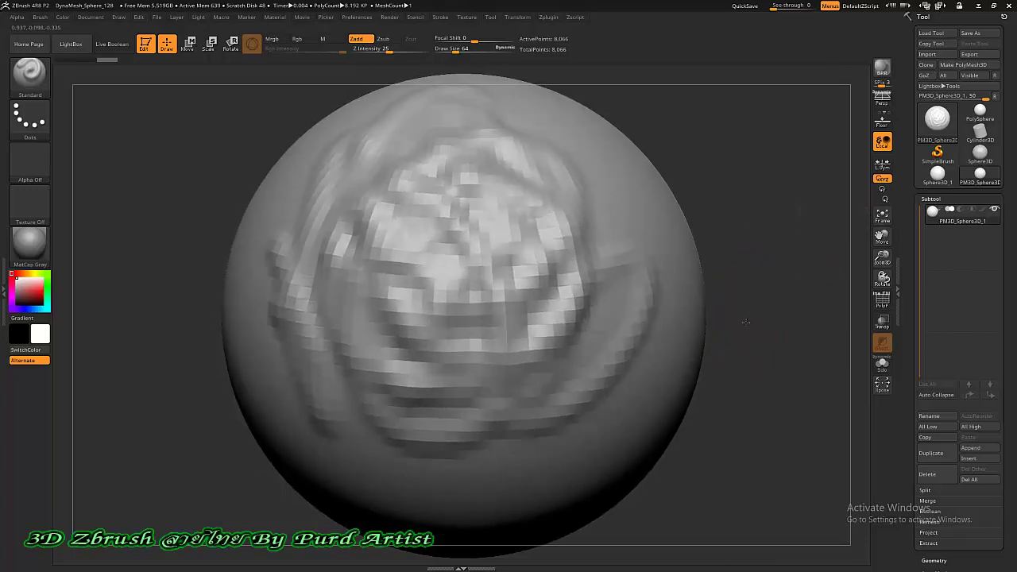
{"action": "mouse_move", "coordinate": [742, 251]}
{"action": "left_mouse_down"}
{"action": "mouse_move", "coordinate": [761, 275]}
{"action": "mouse_move", "coordinate": [734, 287]}
{"action": "left_mouse_up"}
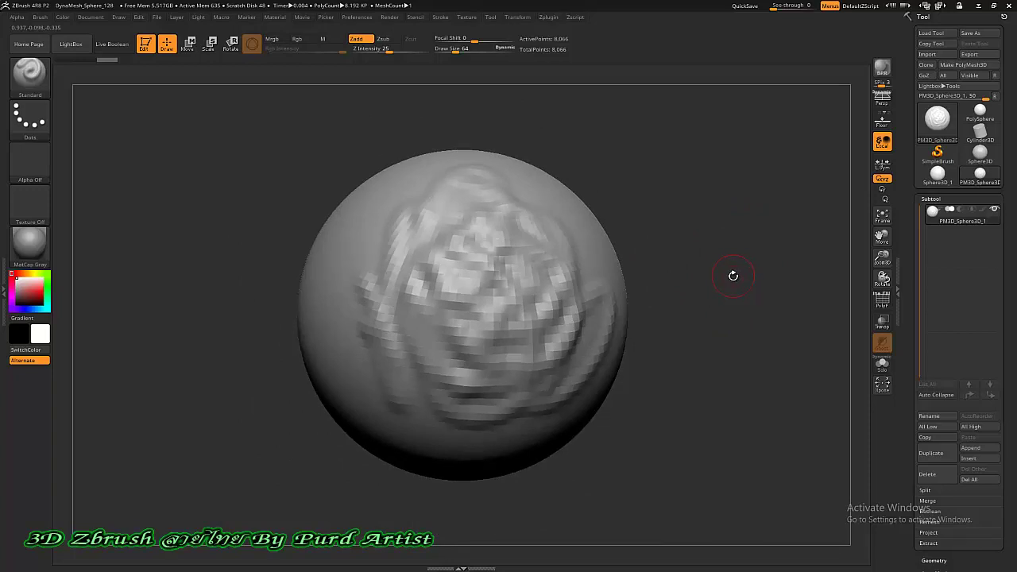
{"action": "key", "text": "f"}
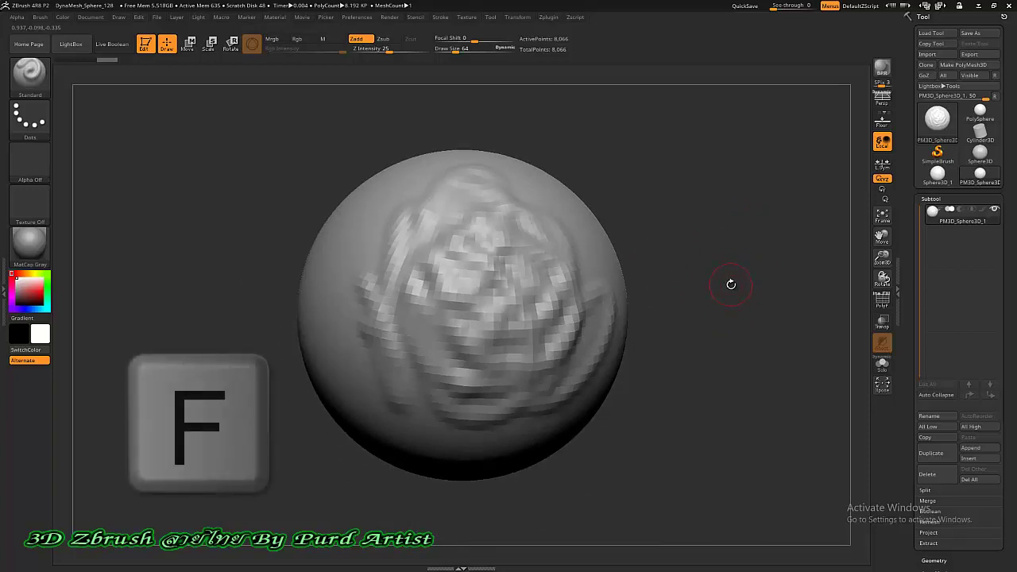
{"action": "left_click_drag", "start_coordinate": [733, 281], "coordinate": [751, 250]}
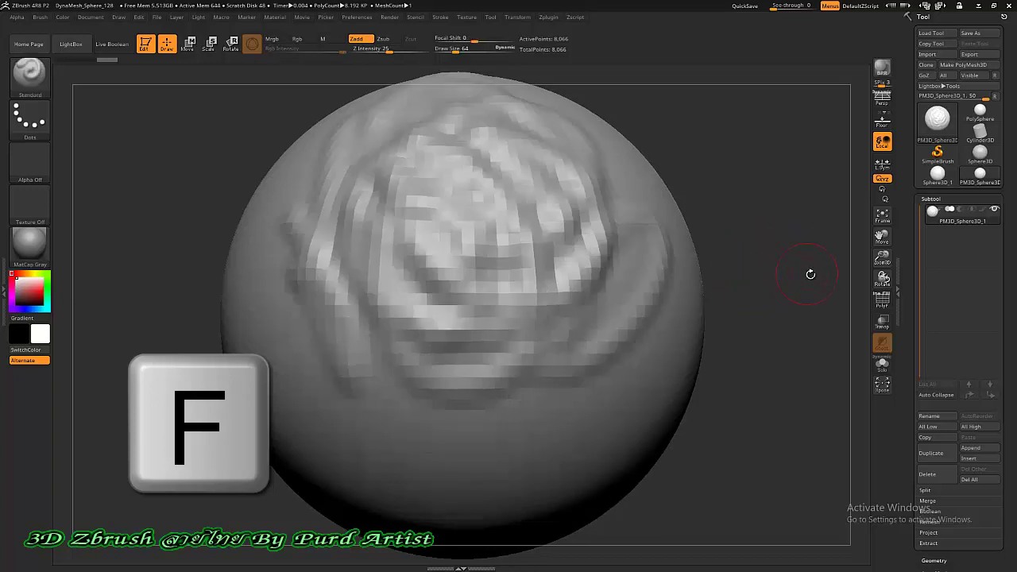
- Pan the sphere around the canvas with the Move view control and its keyboard navigation equivalent
{"action": "key", "text": "ctrl"}
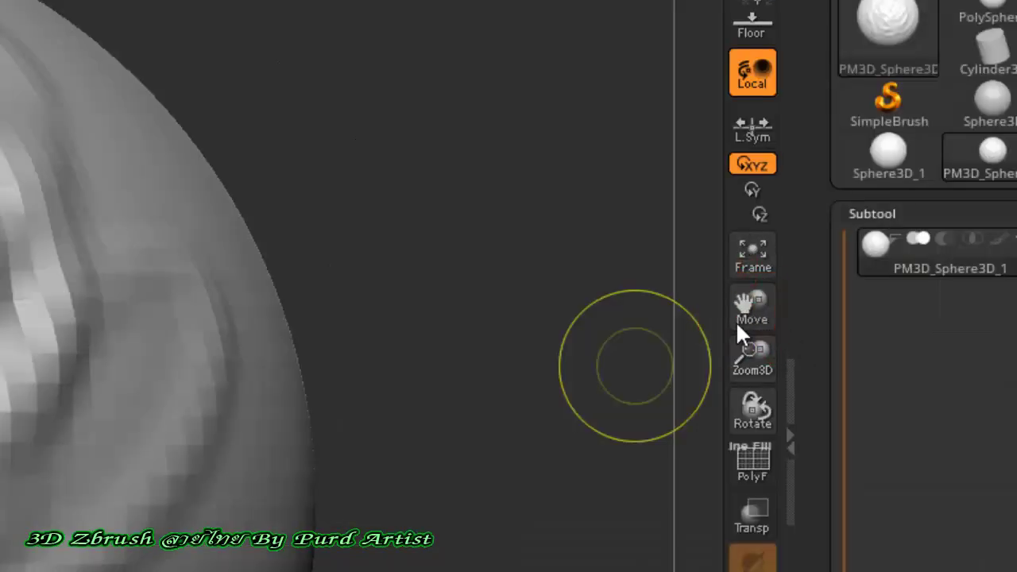
{"action": "mouse_move", "coordinate": [750, 303]}
{"action": "left_mouse_down"}
{"action": "mouse_move", "coordinate": [756, 309]}
{"action": "mouse_move", "coordinate": [748, 307]}
{"action": "left_mouse_up"}
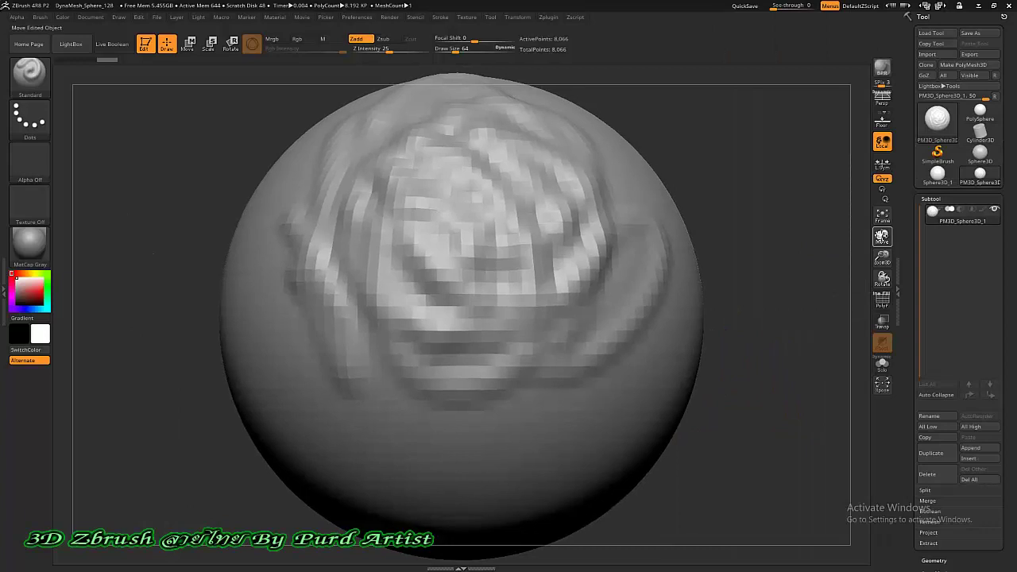
{"action": "mouse_move", "coordinate": [881, 236]}
{"action": "left_mouse_down"}
{"action": "mouse_move", "coordinate": [795, 236]}
{"action": "mouse_move", "coordinate": [922, 236]}
{"action": "mouse_move", "coordinate": [778, 231]}
{"action": "mouse_move", "coordinate": [787, 196]}
{"action": "mouse_move", "coordinate": [883, 278]}
{"action": "mouse_move", "coordinate": [887, 221]}
{"action": "mouse_move", "coordinate": [853, 243]}
{"action": "mouse_move", "coordinate": [889, 239]}
{"action": "mouse_move", "coordinate": [880, 237]}
{"action": "left_mouse_up"}
{"action": "scroll", "coordinate": [825, 279], "scroll_direction": "down", "scroll_amount": 4}
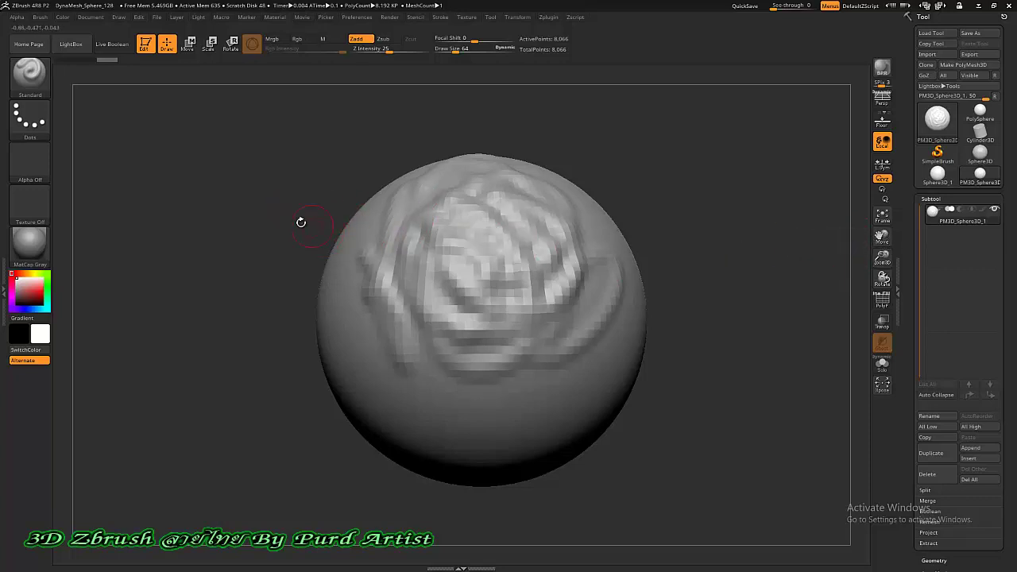
{"action": "key", "text": "alt"}
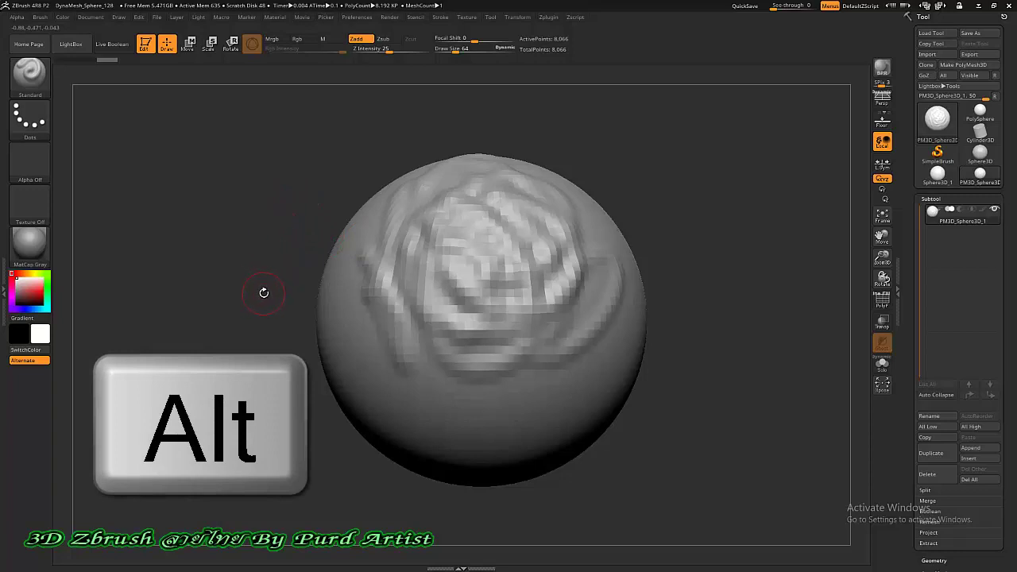
{"action": "mouse_move", "coordinate": [234, 288]}
{"action": "left_mouse_down", "text": "alt"}
{"action": "mouse_move", "coordinate": [226, 290]}
{"action": "mouse_move", "coordinate": [297, 252]}
{"action": "mouse_move", "coordinate": [257, 297]}
{"action": "mouse_move", "coordinate": [174, 254]}
{"action": "mouse_move", "coordinate": [348, 282]}
{"action": "mouse_move", "coordinate": [302, 270]}
{"action": "mouse_move", "coordinate": [227, 288]}
{"action": "left_mouse_up", "text": "alt"}
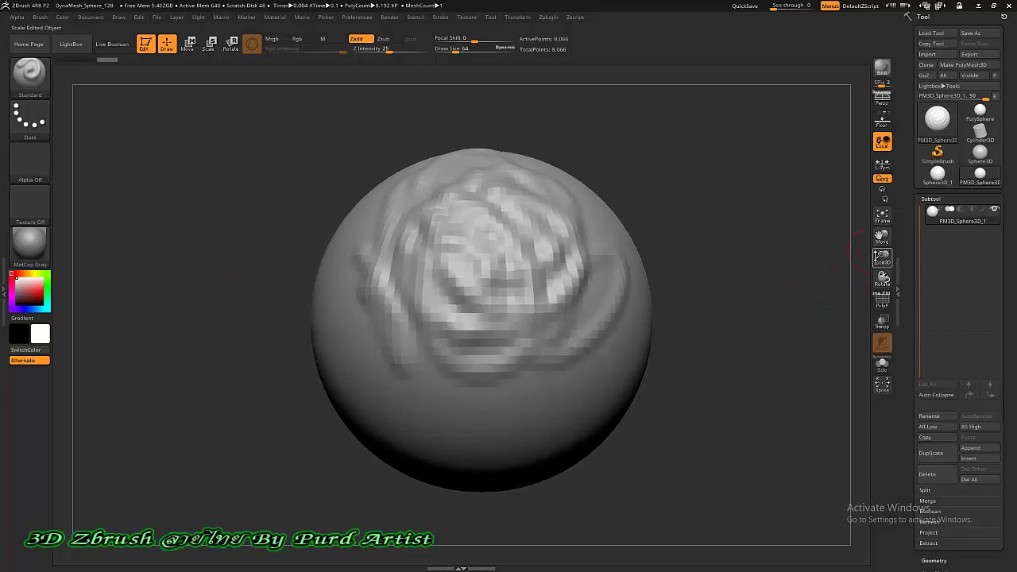
- Zoom the view of the sphere in and out with Zoom3D and with canvas navigation
{"action": "key", "text": "ctrl"}
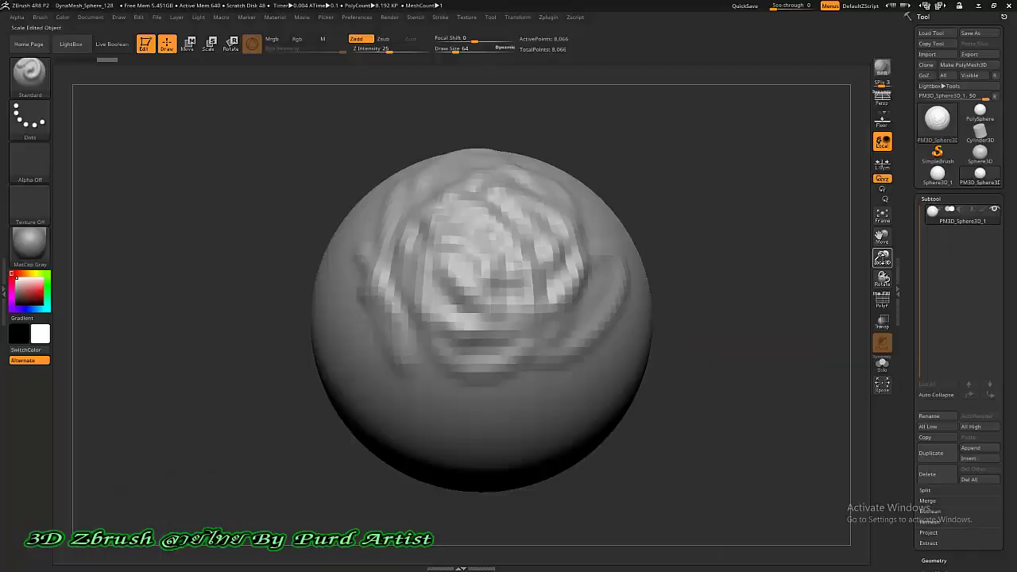
{"action": "left_click_drag", "start_coordinate": [737, 352], "coordinate": [748, 278]}
{"action": "mouse_move", "coordinate": [887, 228]}
{"action": "left_mouse_down"}
{"action": "mouse_move", "coordinate": [886, 203]}
{"action": "mouse_move", "coordinate": [885, 333]}
{"action": "mouse_move", "coordinate": [882, 249]}
{"action": "mouse_move", "coordinate": [869, 341]}
{"action": "mouse_move", "coordinate": [869, 269]}
{"action": "left_mouse_up"}
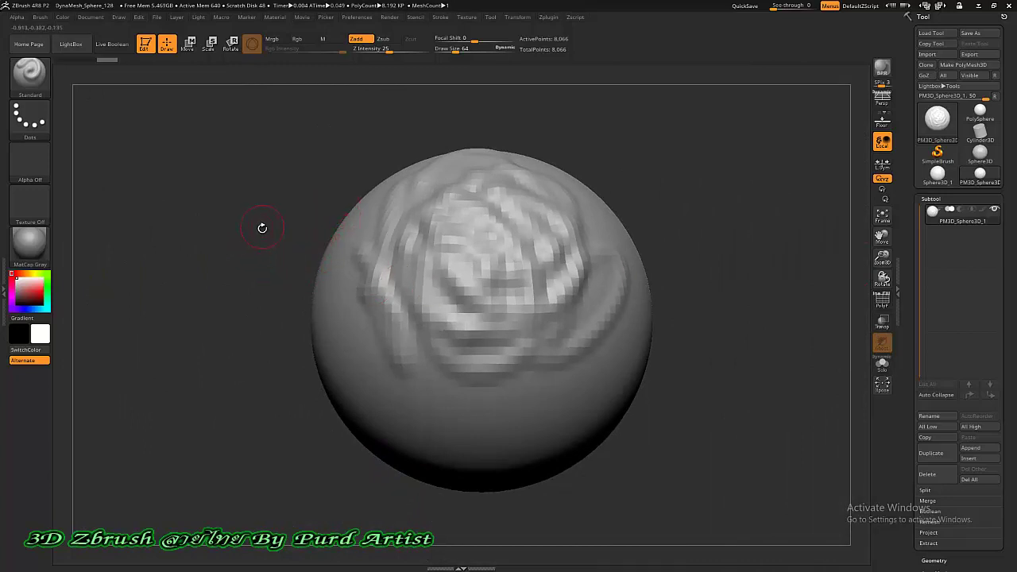
{"action": "key", "text": "alt"}
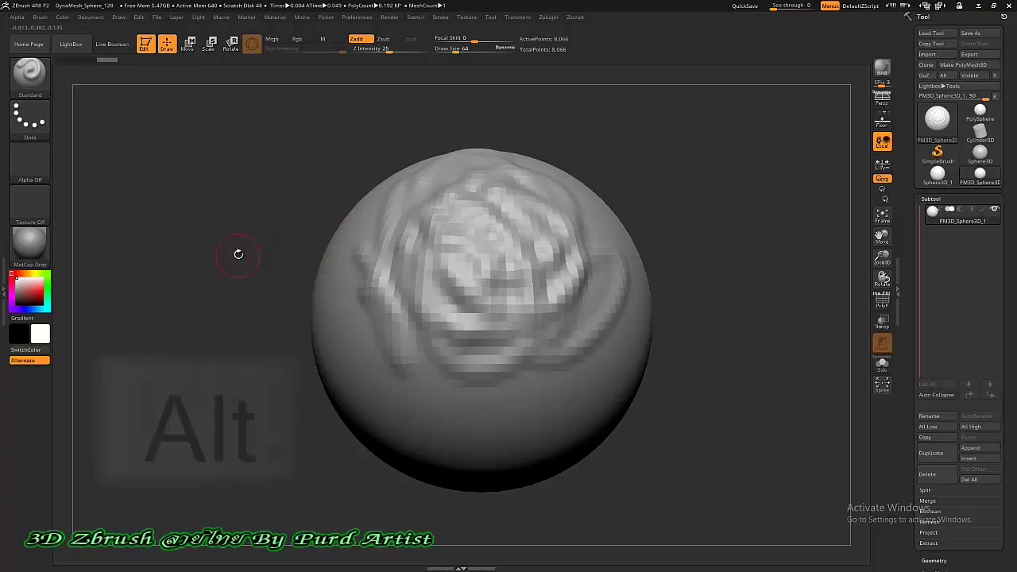
{"action": "mouse_move", "coordinate": [222, 245]}
{"action": "left_mouse_down", "text": "alt"}
{"action": "mouse_move", "coordinate": [257, 233]}
{"action": "mouse_move", "coordinate": [216, 228]}
{"action": "mouse_move", "coordinate": [239, 249]}
{"action": "mouse_move", "coordinate": [220, 238]}
{"action": "left_mouse_up", "text": "alt"}
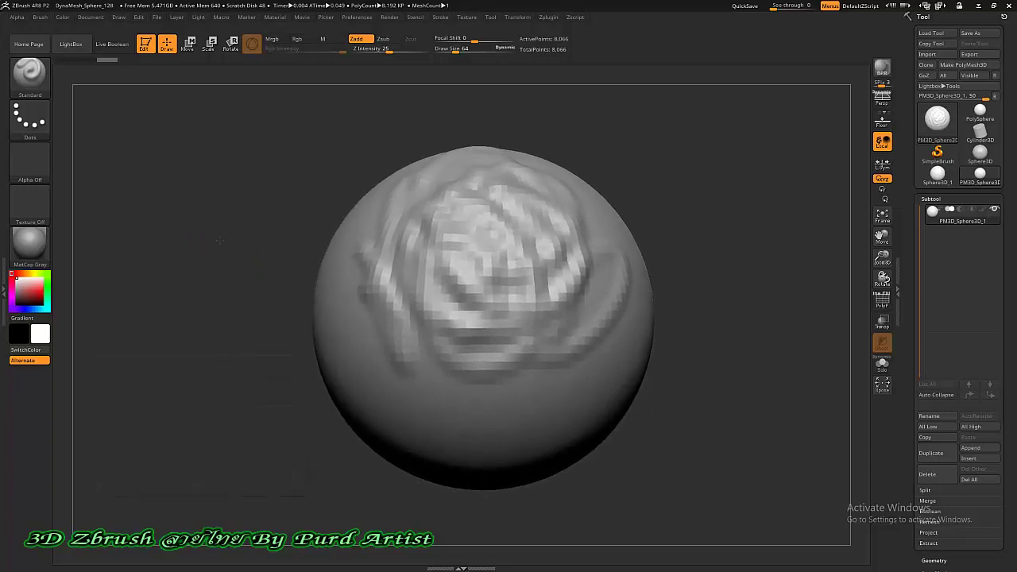
{"action": "mouse_move", "coordinate": [221, 244]}
{"action": "left_mouse_down", "text": "alt"}
{"action": "mouse_move", "coordinate": [228, 256]}
{"action": "mouse_move", "coordinate": [213, 204]}
{"action": "mouse_move", "coordinate": [249, 316]}
{"action": "mouse_move", "coordinate": [221, 230]}
{"action": "left_mouse_up", "text": "alt"}
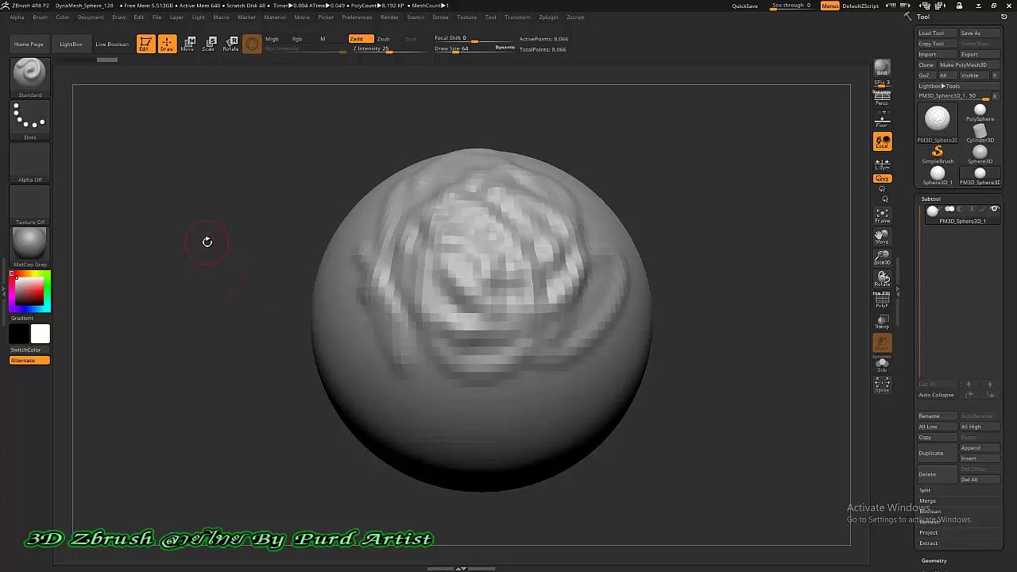
{"action": "left_click_drag", "start_coordinate": [207, 241], "coordinate": [206, 244]}
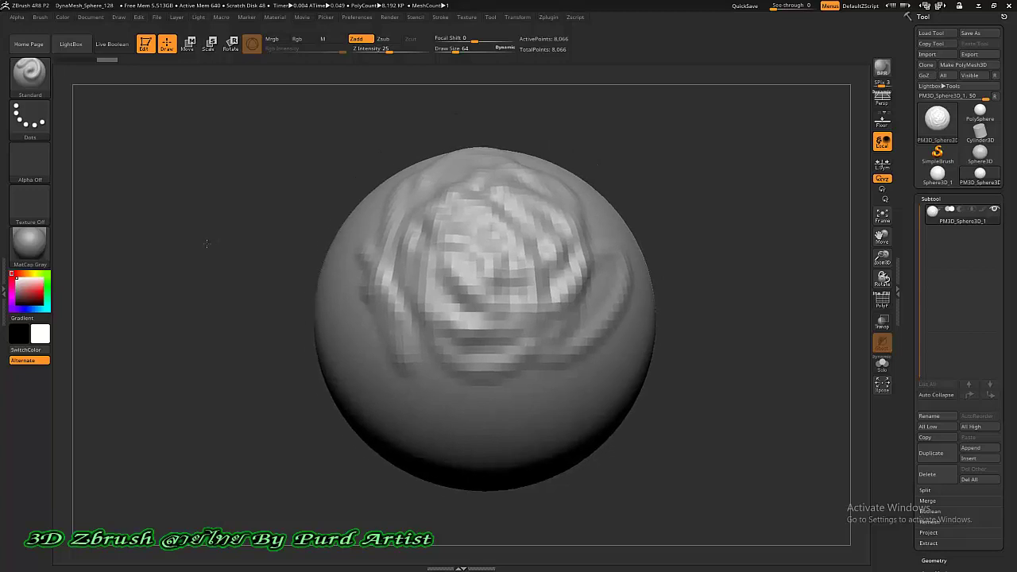
{"action": "right_click_drag", "start_coordinate": [207, 243], "coordinate": [213, 327], "text": "ctrl"}
{"action": "mouse_move", "coordinate": [203, 235]}
{"action": "right_mouse_down", "text": "ctrl"}
{"action": "mouse_move", "coordinate": [209, 270]}
{"action": "mouse_move", "coordinate": [203, 243]}
{"action": "right_mouse_up", "text": "ctrl"}
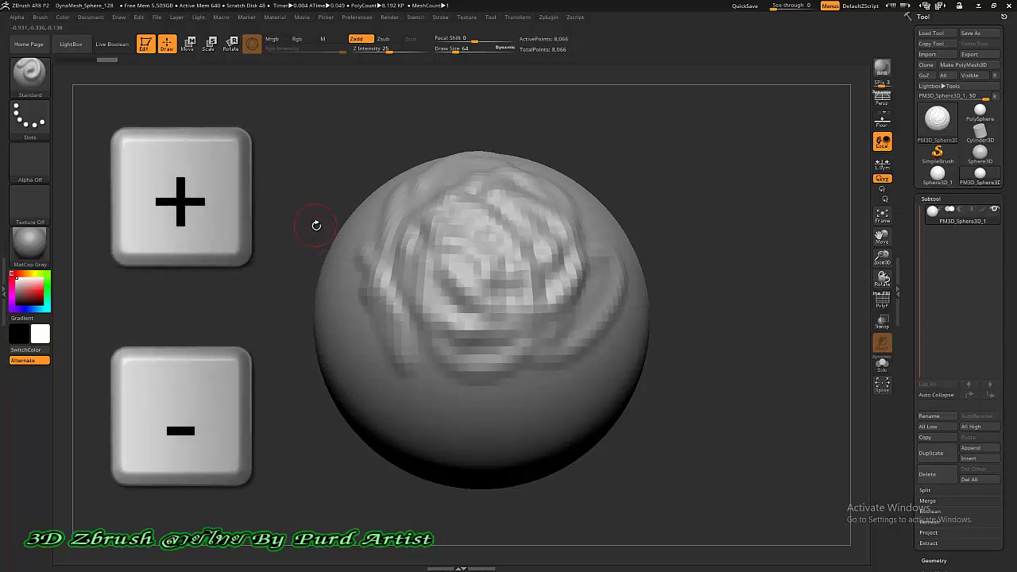
- Zoom in on the sphere four increments, then zoom back out four increments
{"action": "key", "text": "plus"}
{"action": "key", "text": "plus"}
{"action": "key", "text": "plus"}
{"action": "key", "text": "plus"}
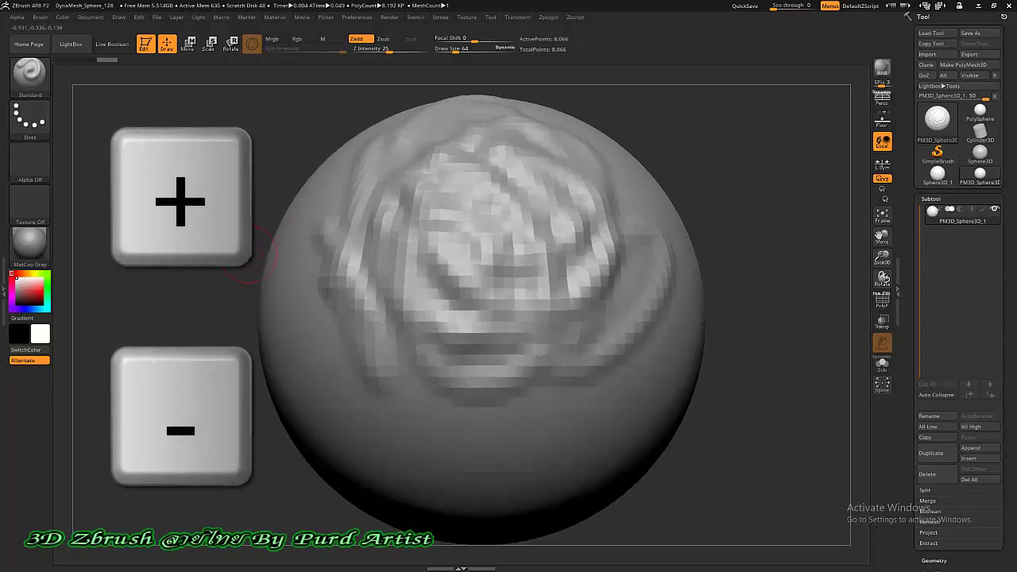
{"action": "key", "text": "minus"}
{"action": "key", "text": "minus"}
{"action": "key", "text": "minus"}
{"action": "key", "text": "minus"}
- Rotate the view around the sphere with the Rotate view control and by orbiting on the empty canvas
{"action": "mouse_move", "coordinate": [213, 276]}
{"action": "left_mouse_down"}
{"action": "mouse_move", "coordinate": [309, 282]}
{"action": "mouse_move", "coordinate": [218, 283]}
{"action": "left_mouse_up"}
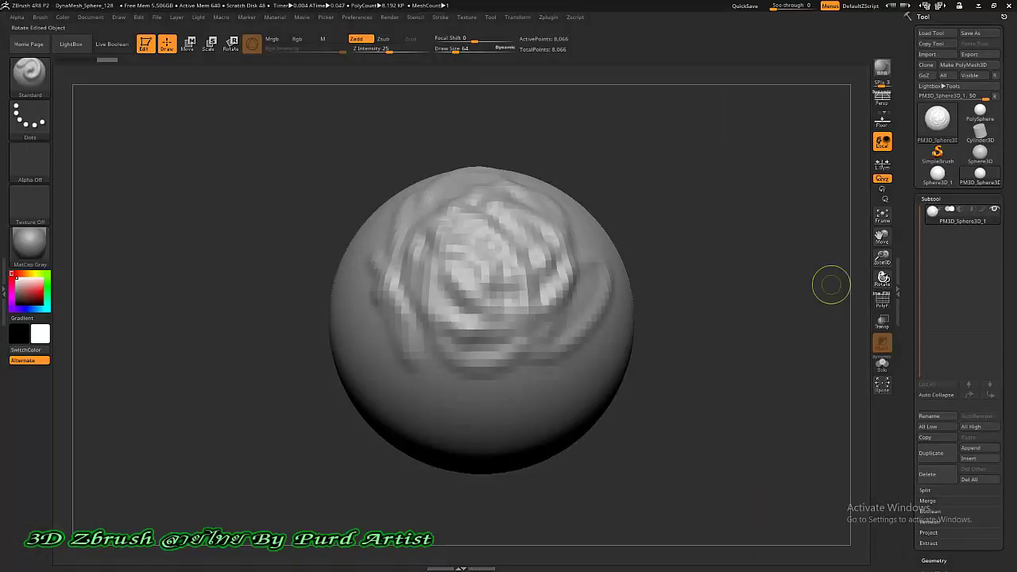
{"action": "mouse_move", "coordinate": [882, 280]}
{"action": "left_mouse_down"}
{"action": "mouse_move", "coordinate": [840, 311]}
{"action": "mouse_move", "coordinate": [883, 294]}
{"action": "mouse_move", "coordinate": [865, 299]}
{"action": "mouse_move", "coordinate": [884, 270]}
{"action": "mouse_move", "coordinate": [877, 283]}
{"action": "left_mouse_up"}
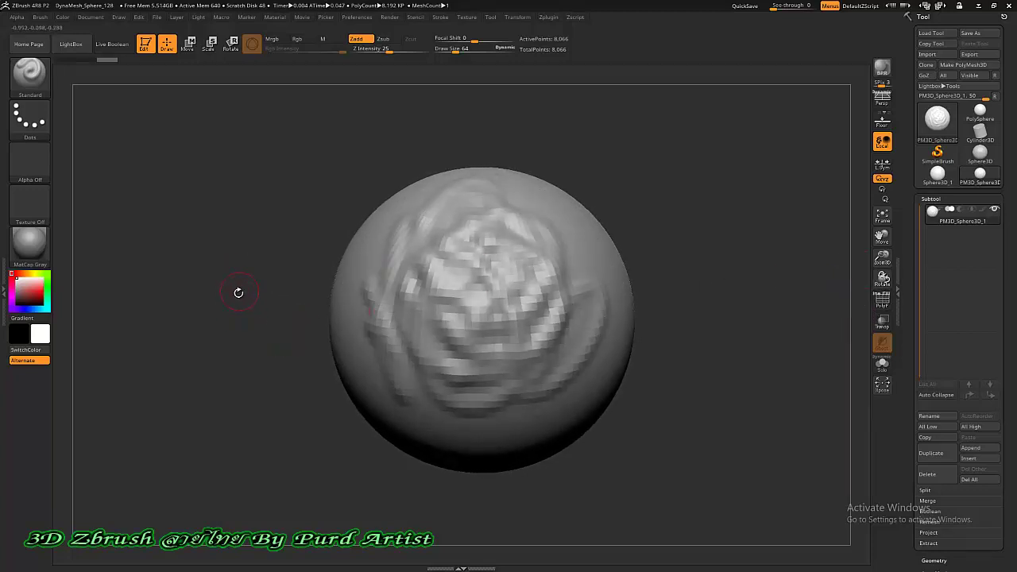
{"action": "mouse_move", "coordinate": [227, 297]}
{"action": "left_mouse_down"}
{"action": "mouse_move", "coordinate": [302, 299]}
{"action": "mouse_move", "coordinate": [201, 306]}
{"action": "mouse_move", "coordinate": [286, 302]}
{"action": "mouse_move", "coordinate": [232, 303]}
{"action": "left_mouse_up"}
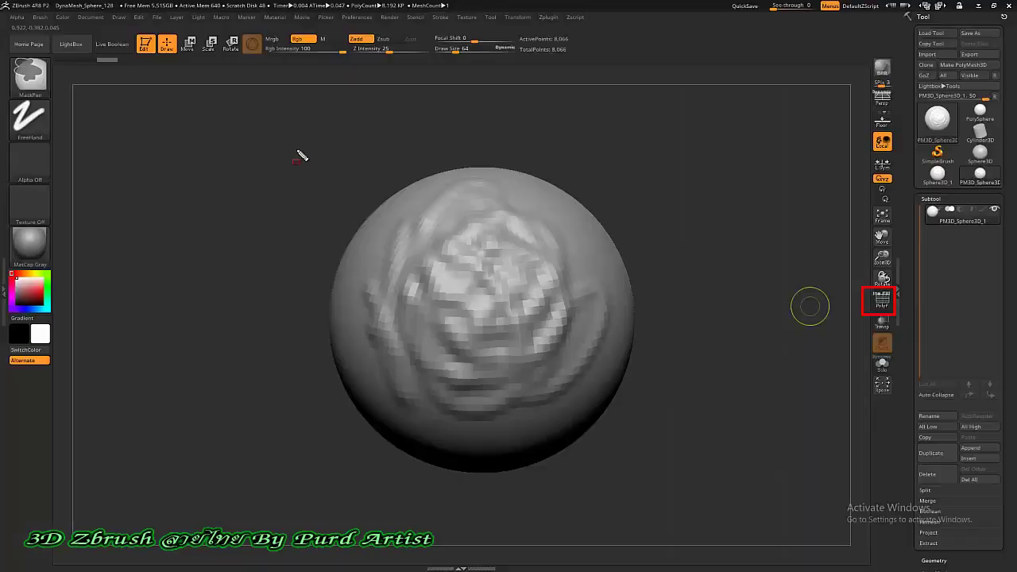
- Turn on the polyframe display, examine the sphere's wireframe from different angles, and turn the polyframe off again
{"action": "mouse_move", "coordinate": [292, 149]}
{"action": "left_mouse_down"}
{"action": "mouse_move", "coordinate": [481, 304]}
{"action": "mouse_move", "coordinate": [622, 395]}
{"action": "mouse_move", "coordinate": [663, 490]}
{"action": "left_mouse_up"}
{"action": "key", "text": "Escape"}
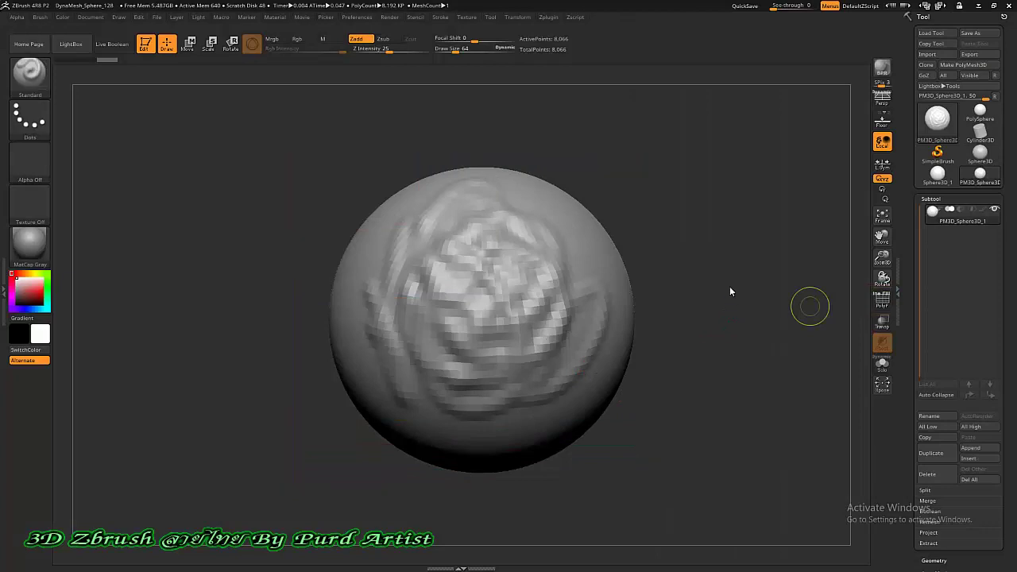
{"action": "left_click", "coordinate": [882, 301]}
{"action": "mouse_move", "coordinate": [245, 254]}
{"action": "left_mouse_down"}
{"action": "mouse_move", "coordinate": [261, 265]}
{"action": "mouse_move", "coordinate": [241, 243]}
{"action": "mouse_move", "coordinate": [252, 247]}
{"action": "left_mouse_up"}
{"action": "left_click_drag", "start_coordinate": [283, 201], "coordinate": [283, 227]}
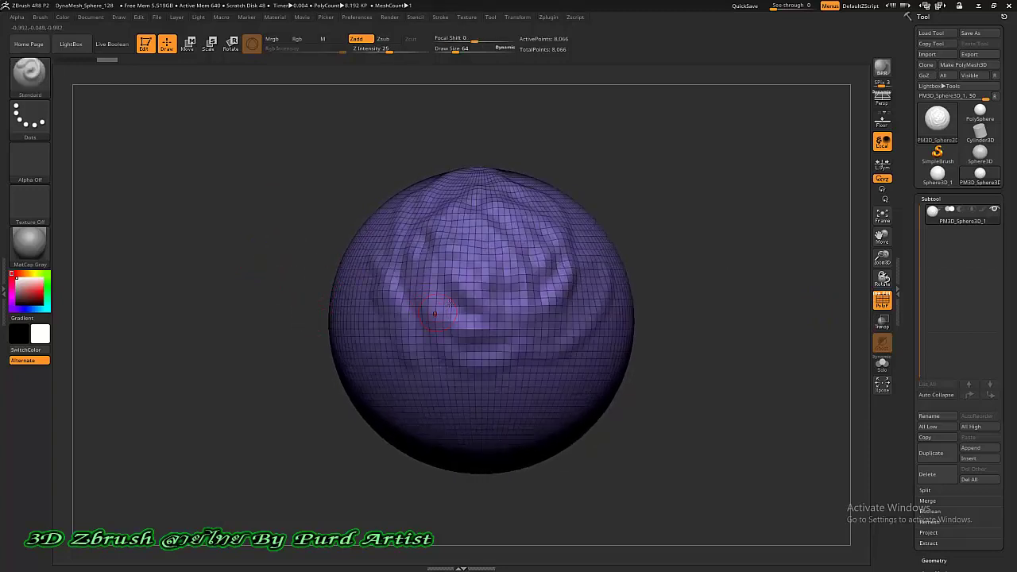
{"action": "right_click_drag", "start_coordinate": [437, 313], "coordinate": [466, 295], "text": "ctrl"}
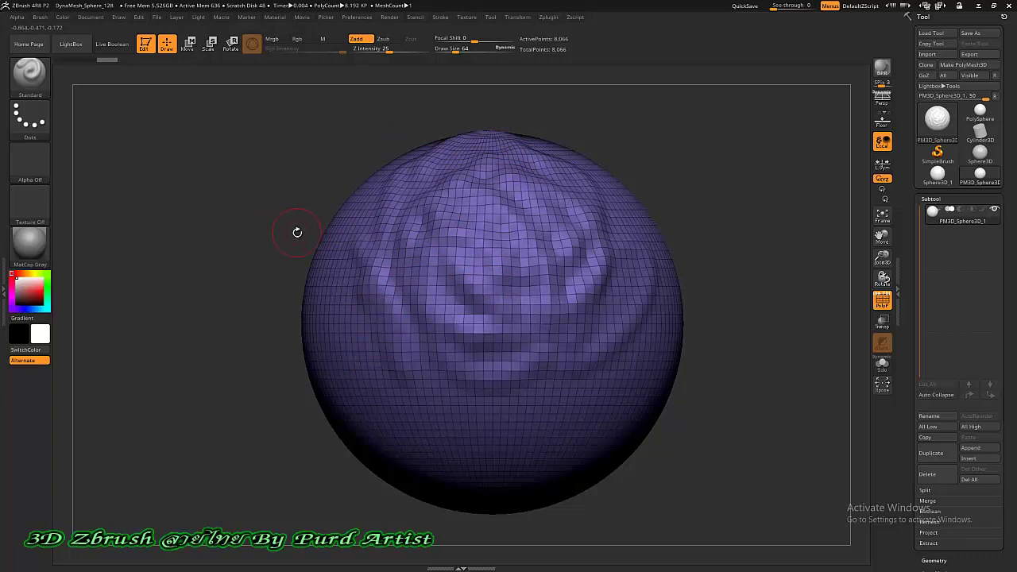
{"action": "left_click", "coordinate": [881, 300]}
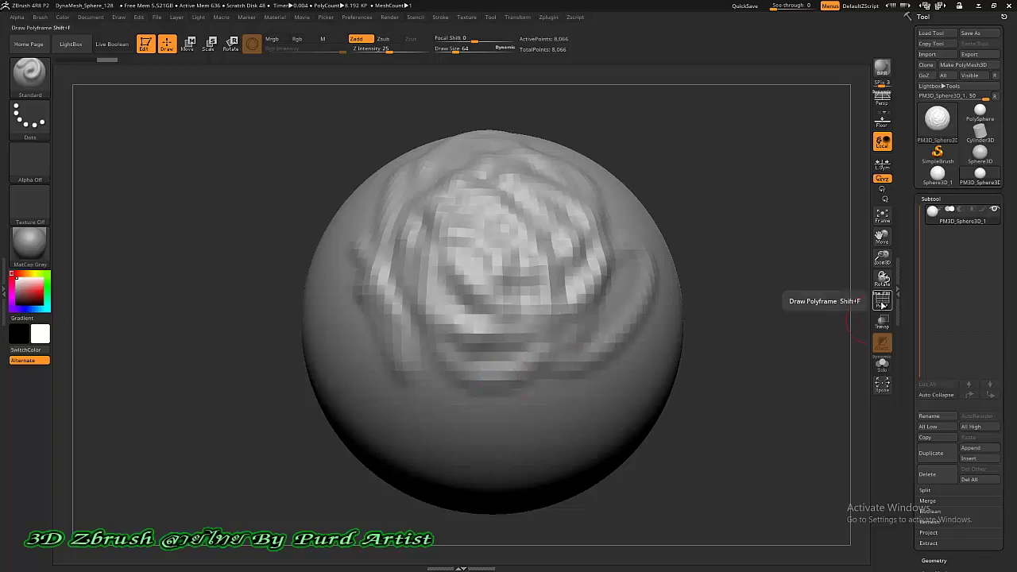
- Display the sphere's polyframe to check its wireframe against the active and total point counts, and hide the polyframe again
{"action": "left_click", "coordinate": [881, 301]}
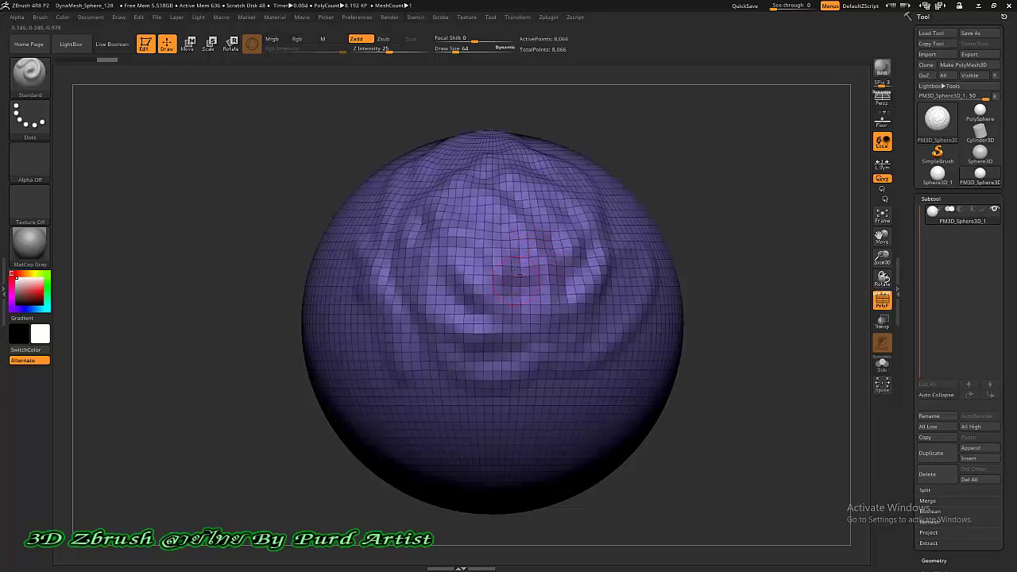
{"action": "mouse_move", "coordinate": [298, 150]}
{"action": "left_mouse_down"}
{"action": "mouse_move", "coordinate": [299, 182]}
{"action": "mouse_move", "coordinate": [297, 156]}
{"action": "mouse_move", "coordinate": [306, 173]}
{"action": "left_mouse_up"}
{"action": "key", "text": "ctrl"}
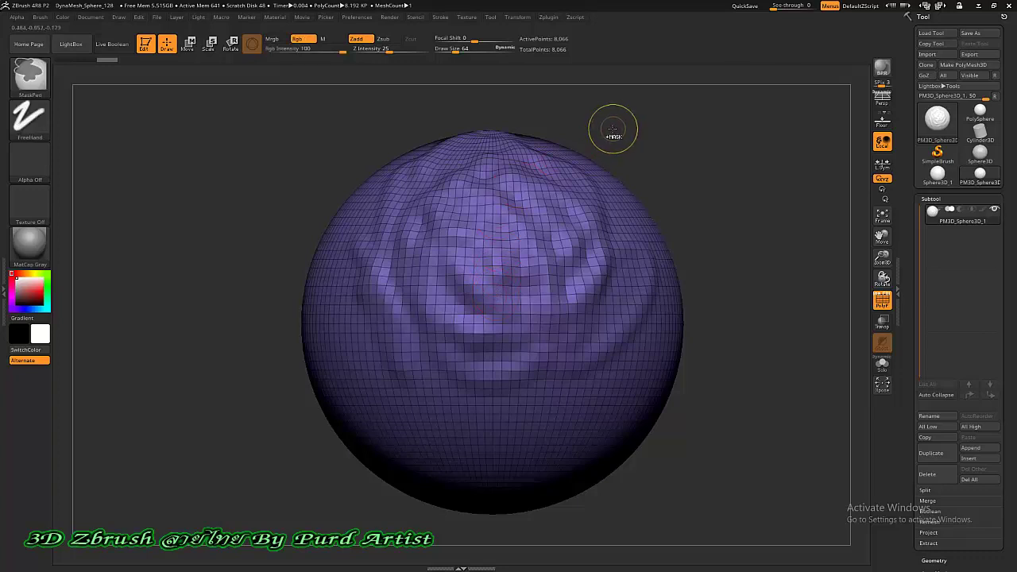
{"action": "mouse_move", "coordinate": [585, 30]}
{"action": "left_mouse_down"}
{"action": "mouse_move", "coordinate": [540, 34]}
{"action": "mouse_move", "coordinate": [507, 60]}
{"action": "left_mouse_up"}
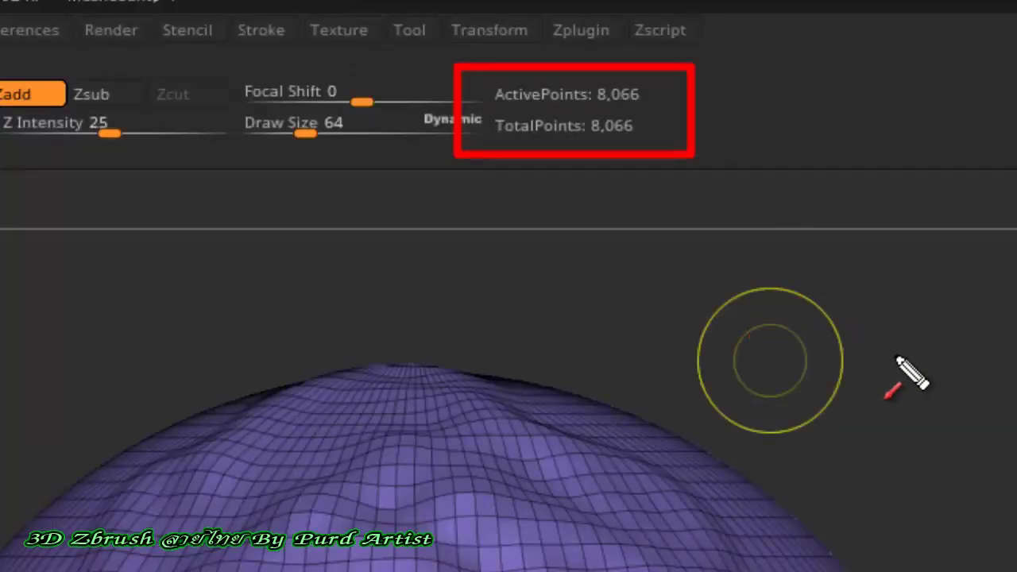
{"action": "mouse_move", "coordinate": [894, 359]}
{"action": "left_mouse_down"}
{"action": "mouse_move", "coordinate": [743, 231]}
{"action": "mouse_move", "coordinate": [679, 151]}
{"action": "left_mouse_up"}
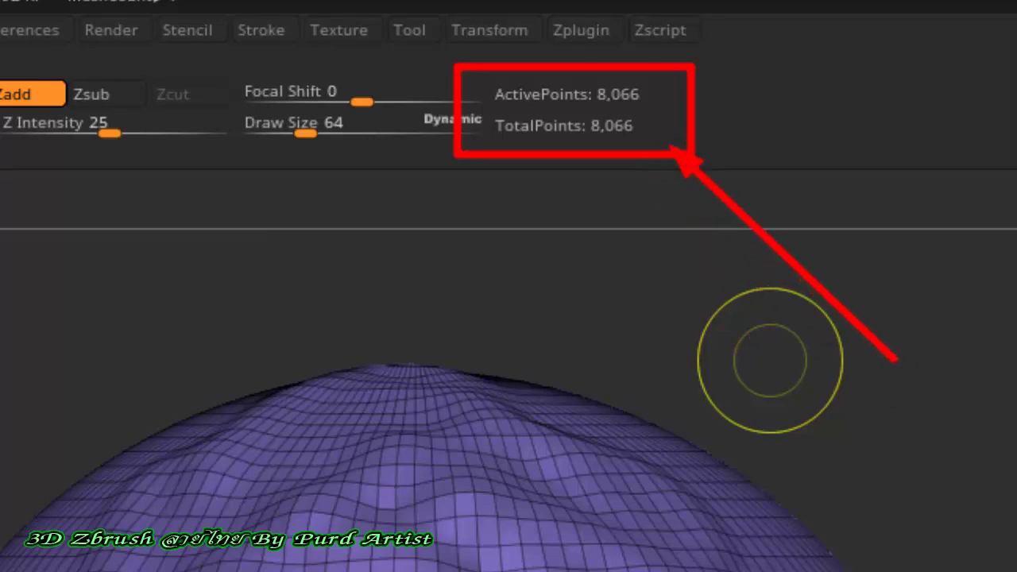
{"action": "left_click_drag", "start_coordinate": [761, 183], "coordinate": [642, 241]}
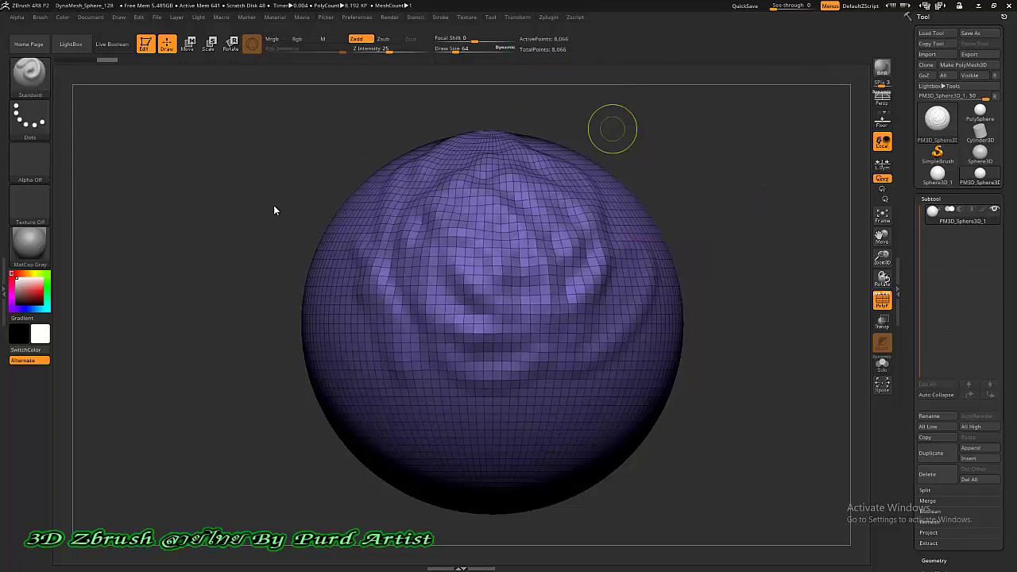
{"action": "mouse_move", "coordinate": [279, 209]}
{"action": "left_mouse_down"}
{"action": "mouse_move", "coordinate": [273, 236]}
{"action": "mouse_move", "coordinate": [258, 182]}
{"action": "mouse_move", "coordinate": [258, 275]}
{"action": "mouse_move", "coordinate": [249, 241]}
{"action": "left_mouse_up"}
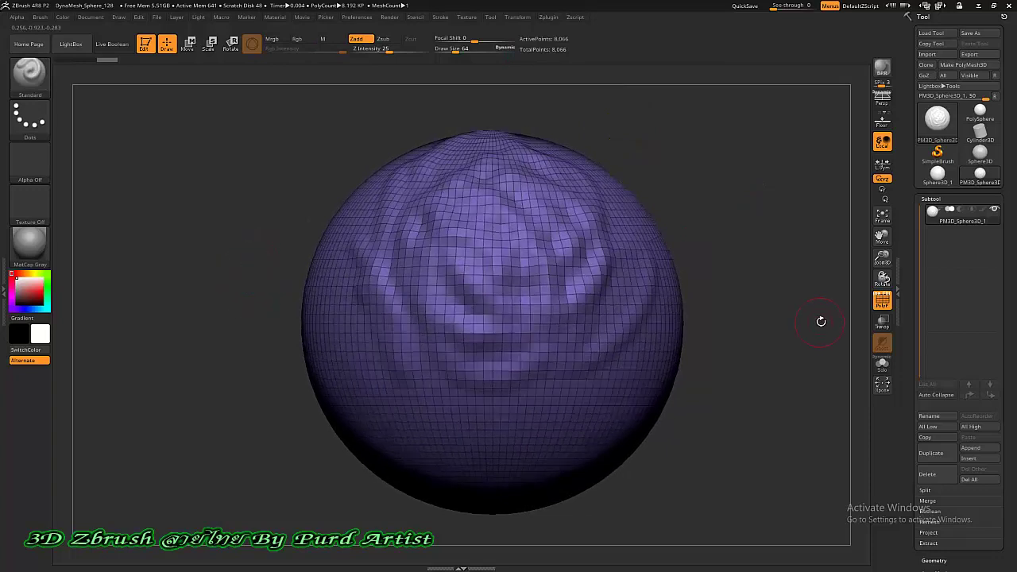
{"action": "left_click", "coordinate": [881, 299]}
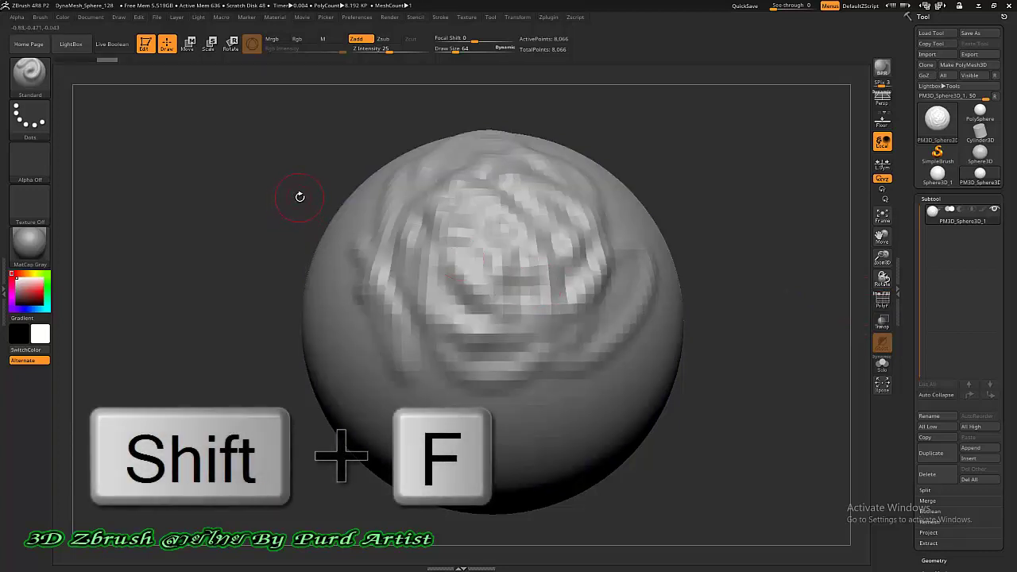
- Toggle the polyframe display on the sculpted sphere on and back off with its keyboard shortcut
{"action": "key", "text": "shift"}
{"action": "key", "text": "shift+f"}
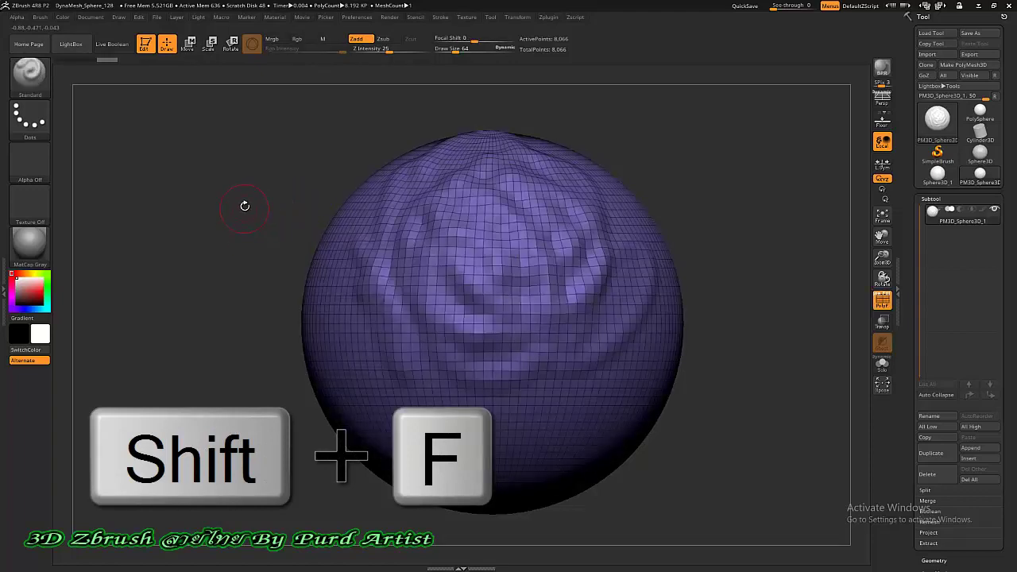
{"action": "mouse_move", "coordinate": [245, 204]}
{"action": "left_mouse_down"}
{"action": "mouse_move", "coordinate": [243, 236]}
{"action": "mouse_move", "coordinate": [245, 211]}
{"action": "left_mouse_up"}
{"action": "key", "text": "shift+f"}
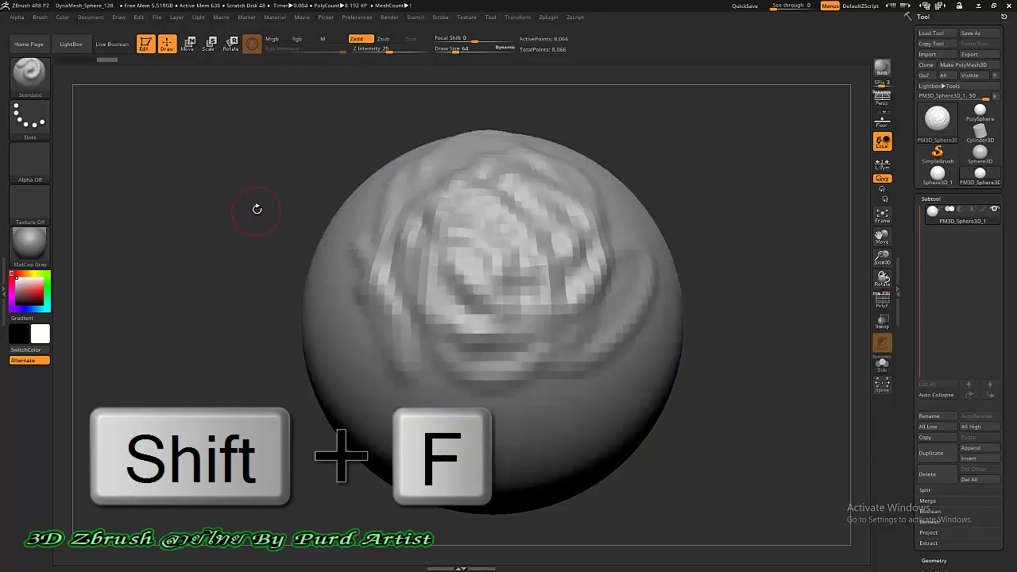
{"action": "mouse_move", "coordinate": [243, 200]}
{"action": "left_mouse_down"}
{"action": "mouse_move", "coordinate": [238, 217]}
{"action": "mouse_move", "coordinate": [244, 201]}
{"action": "left_mouse_up"}
{"action": "key", "text": "ctrl"}
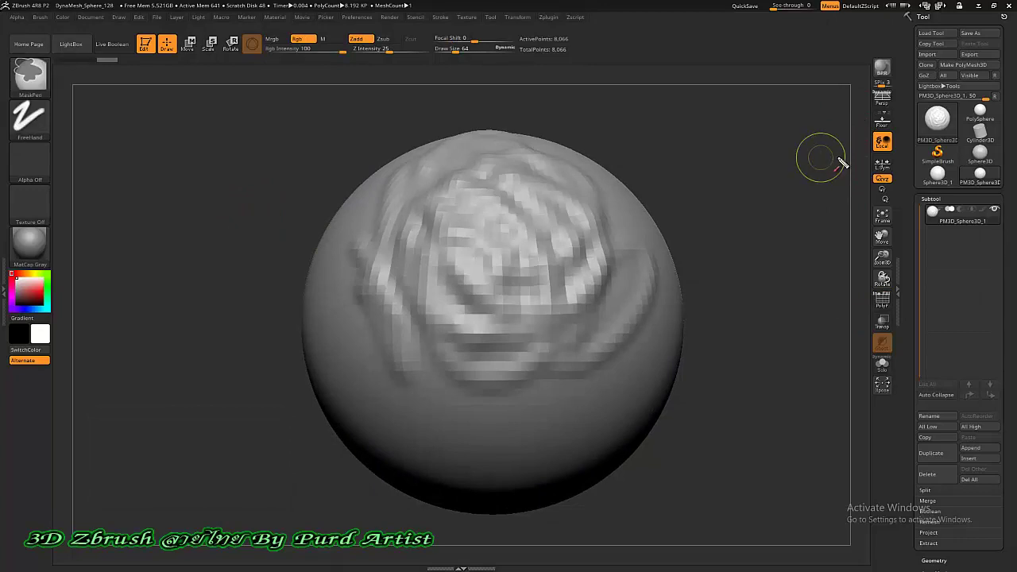